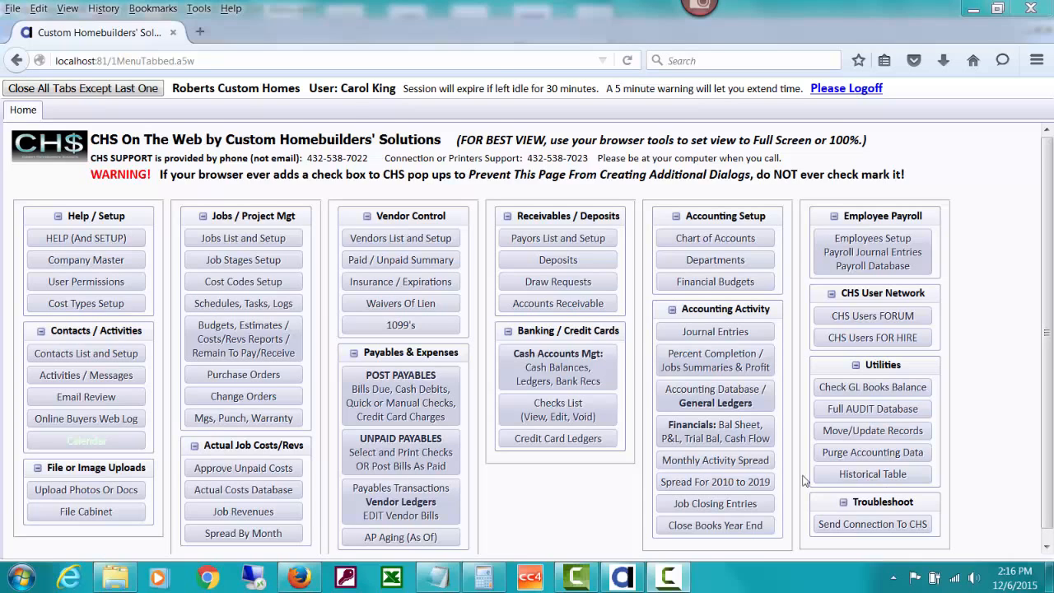
Open the purchase orders help tutorials and review the sections on bids from vendors and purchase order setup.
{"action": "left_click", "coordinate": [269, 372]}
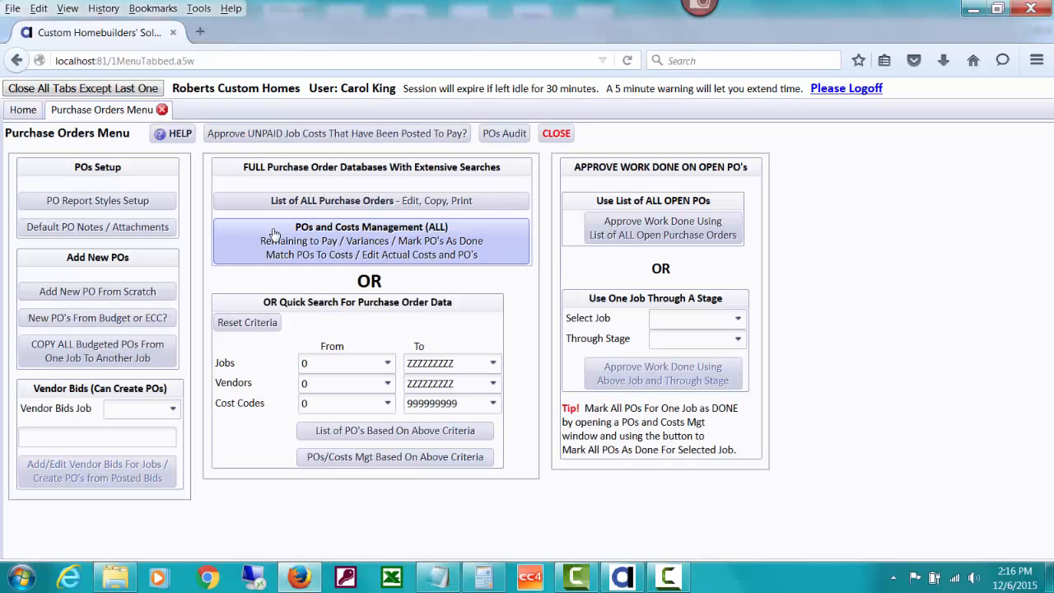
{"action": "left_click", "coordinate": [183, 135]}
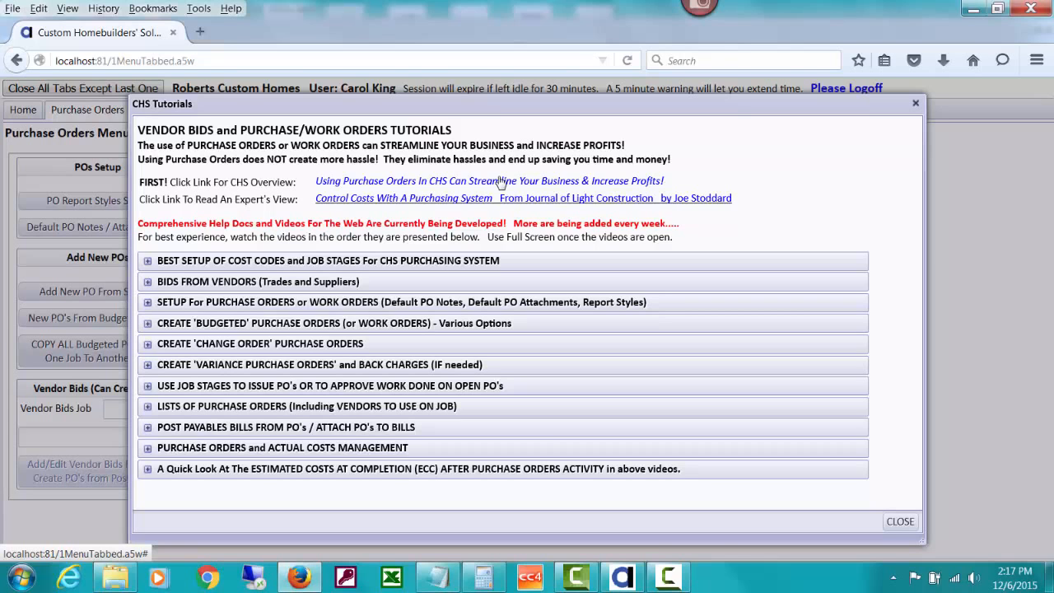
{"action": "left_click", "coordinate": [449, 262]}
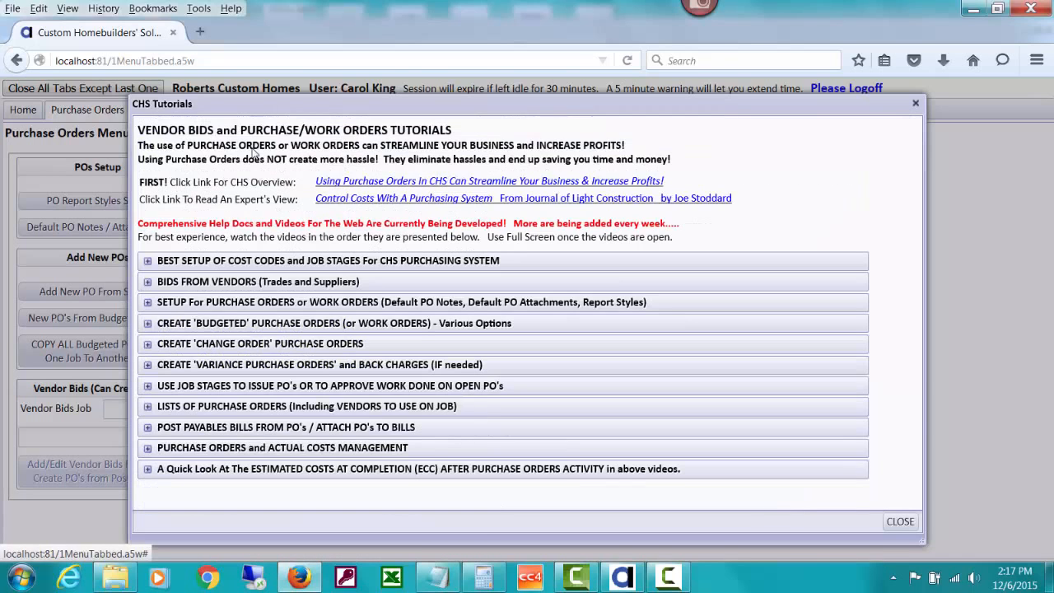
{"action": "left_click", "coordinate": [254, 151]}
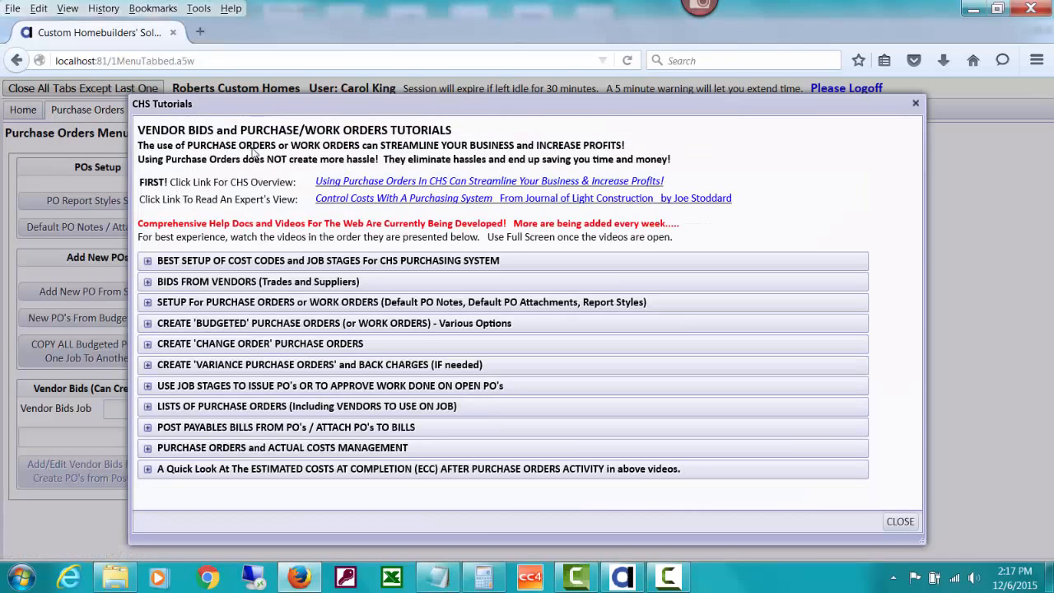
{"action": "left_click", "coordinate": [267, 283]}
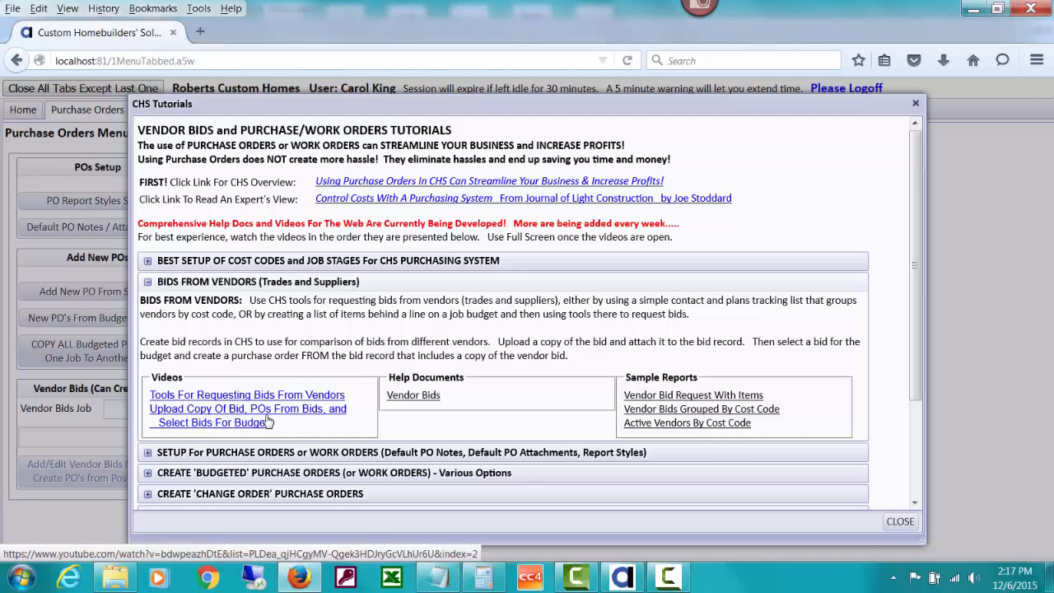
{"action": "left_click", "coordinate": [298, 284]}
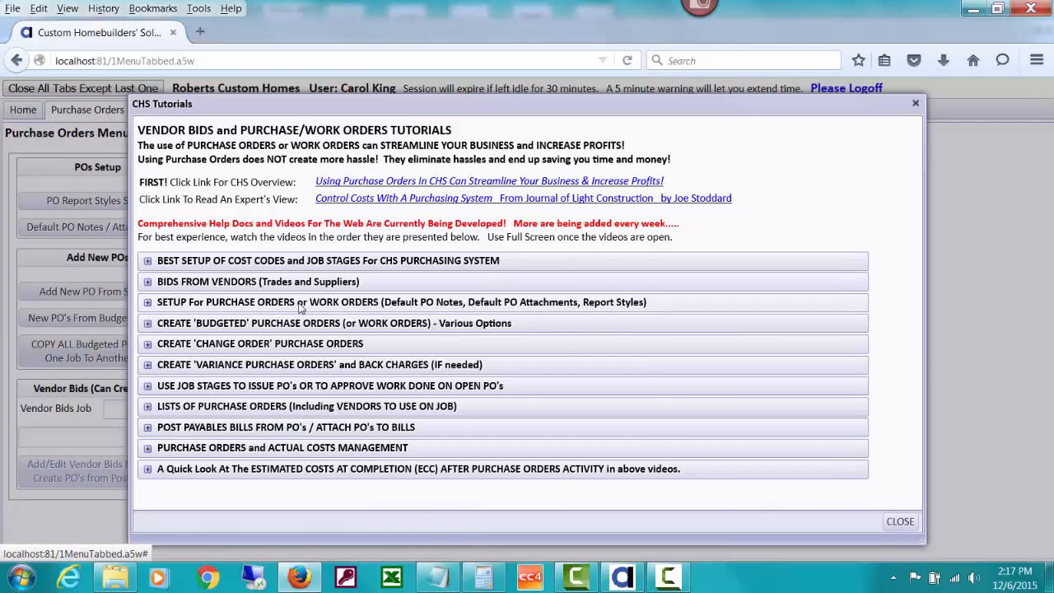
{"action": "left_click", "coordinate": [301, 305]}
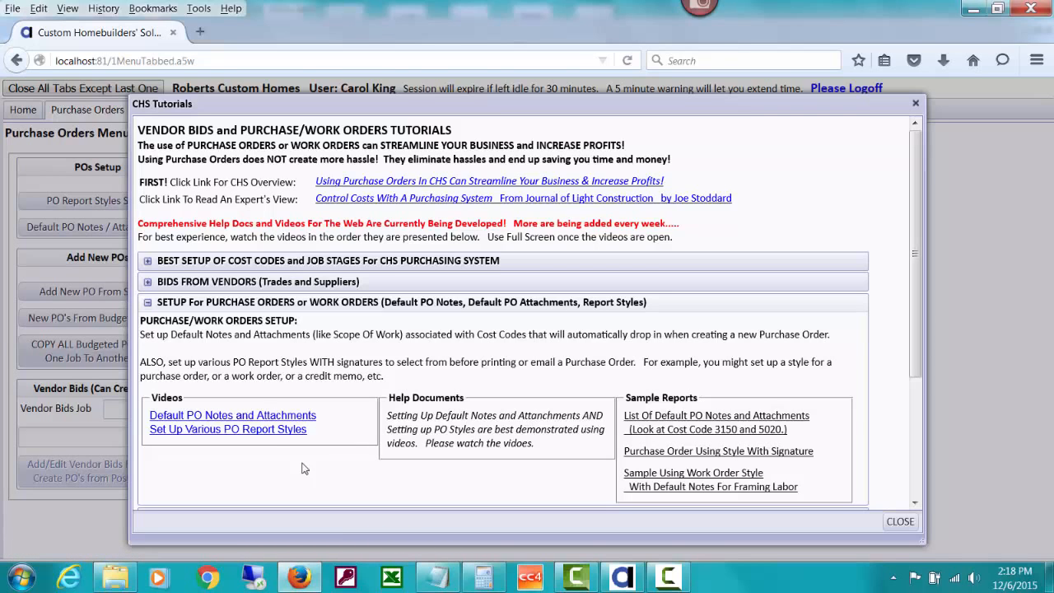
{"action": "left_click", "coordinate": [344, 305]}
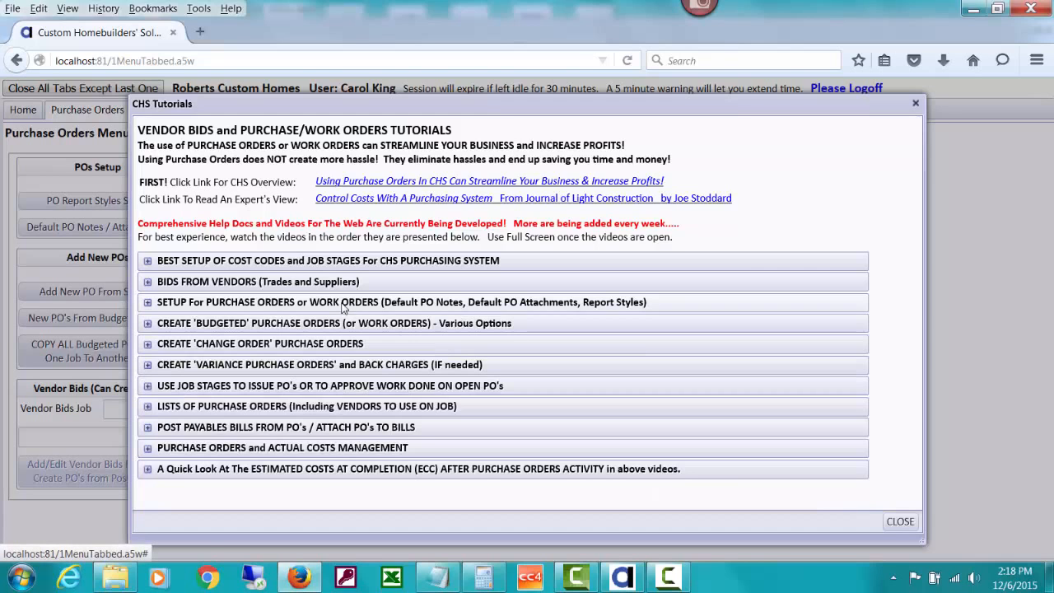
Open the "Create, Print, Email Budgeted POs" help document from the budgeted purchase orders tutorials and skim its first page.
{"action": "left_click", "coordinate": [259, 326]}
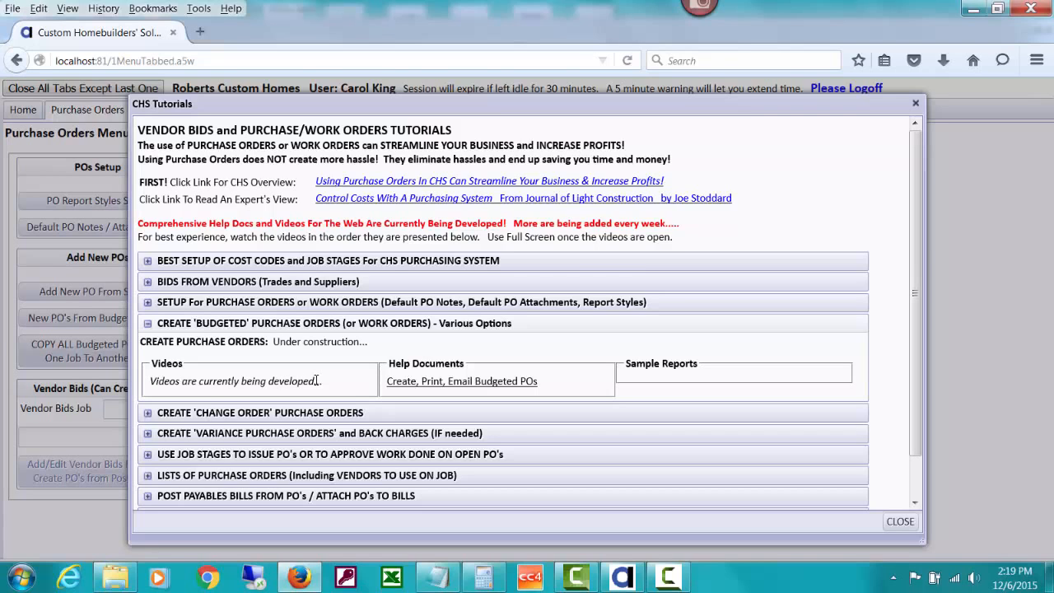
{"action": "left_click", "coordinate": [446, 382]}
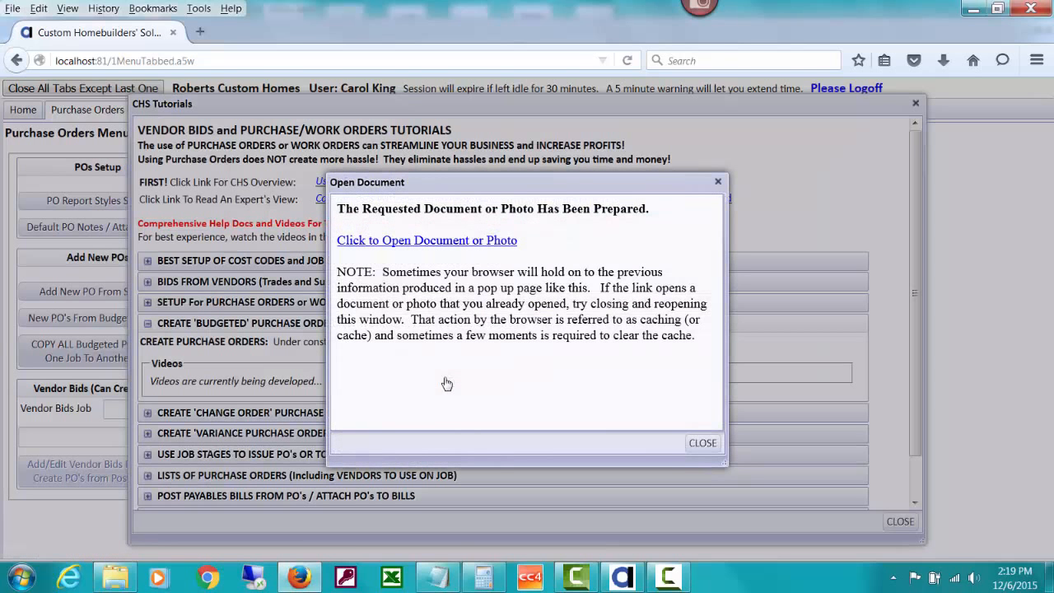
{"action": "left_click", "coordinate": [415, 243]}
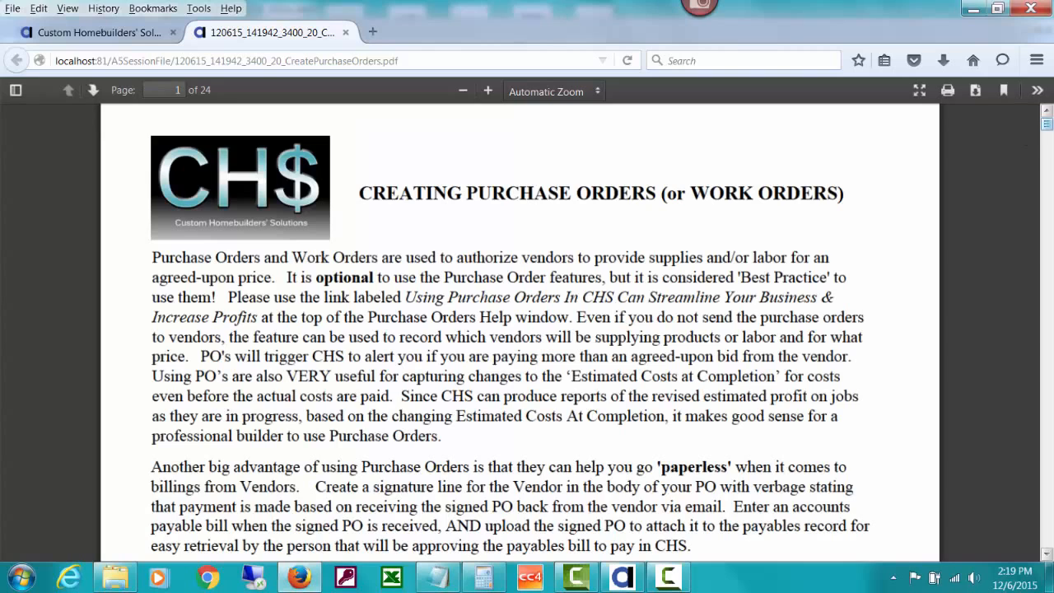
{"action": "left_click_drag", "start_coordinate": [1049, 125], "coordinate": [1049, 132]}
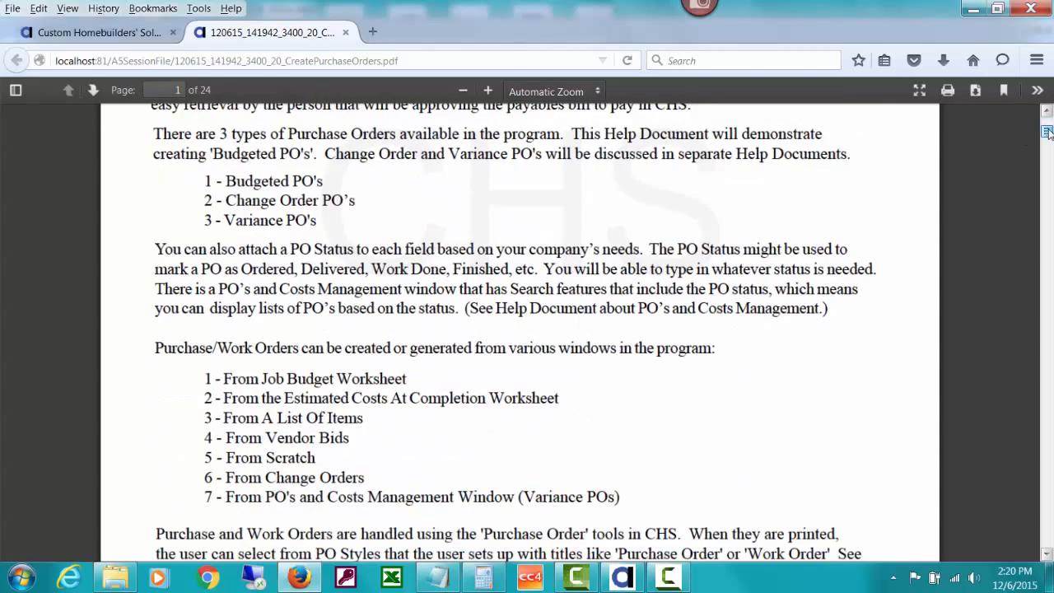
Return from the help document to the application and close the tutorials and the Purchase Orders Menu.
{"action": "left_click", "coordinate": [132, 35]}
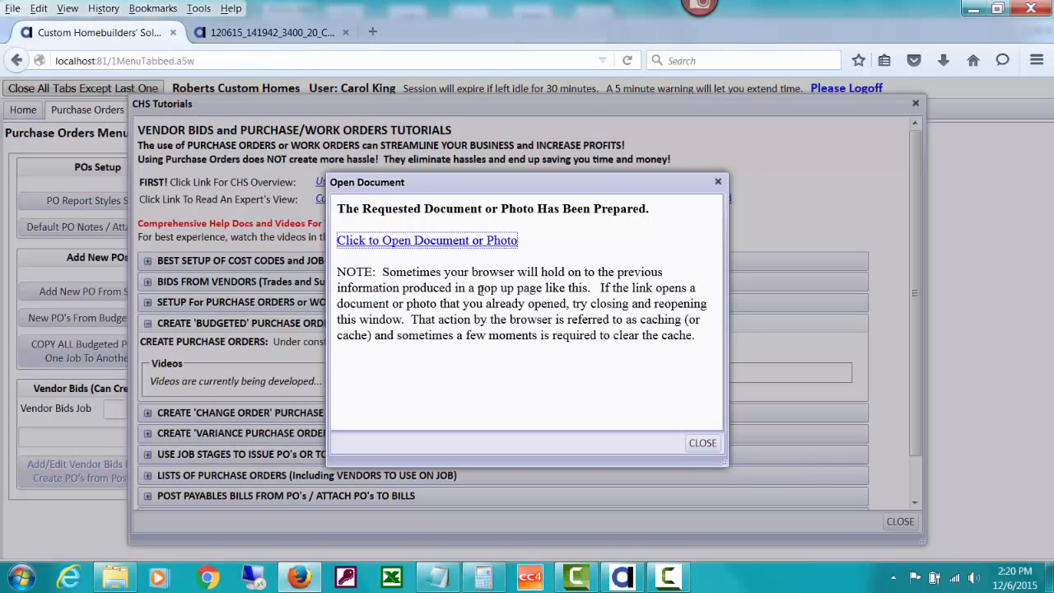
{"action": "left_click", "coordinate": [700, 444]}
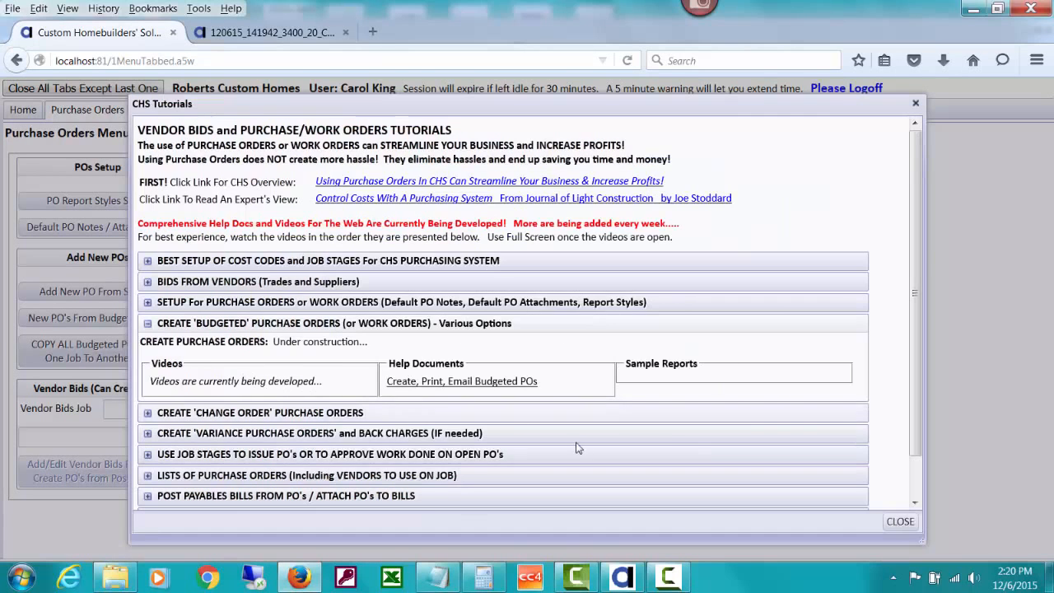
{"action": "left_click", "coordinate": [900, 522]}
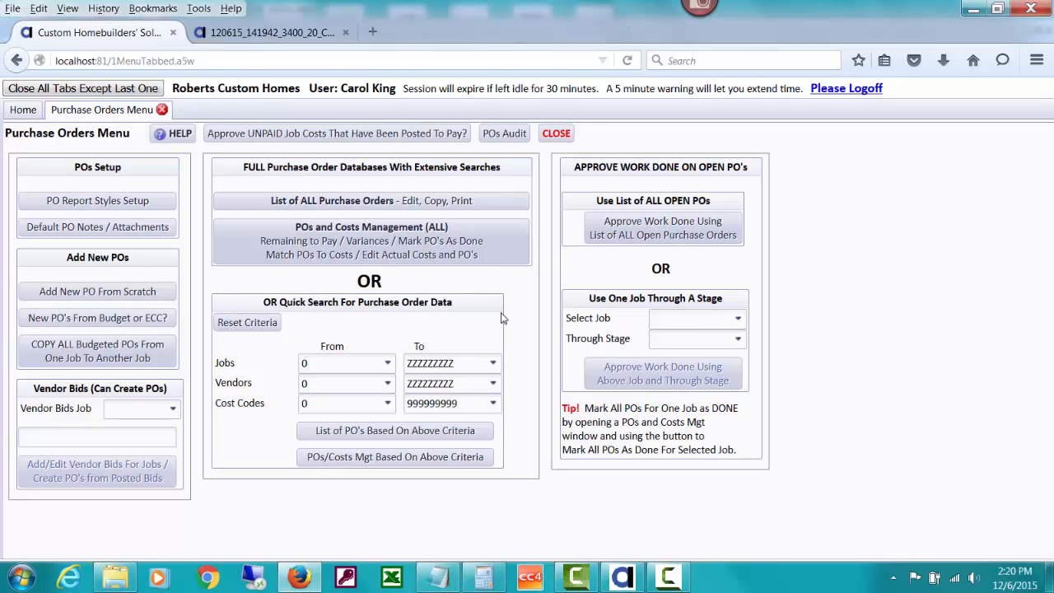
{"action": "left_click", "coordinate": [556, 133]}
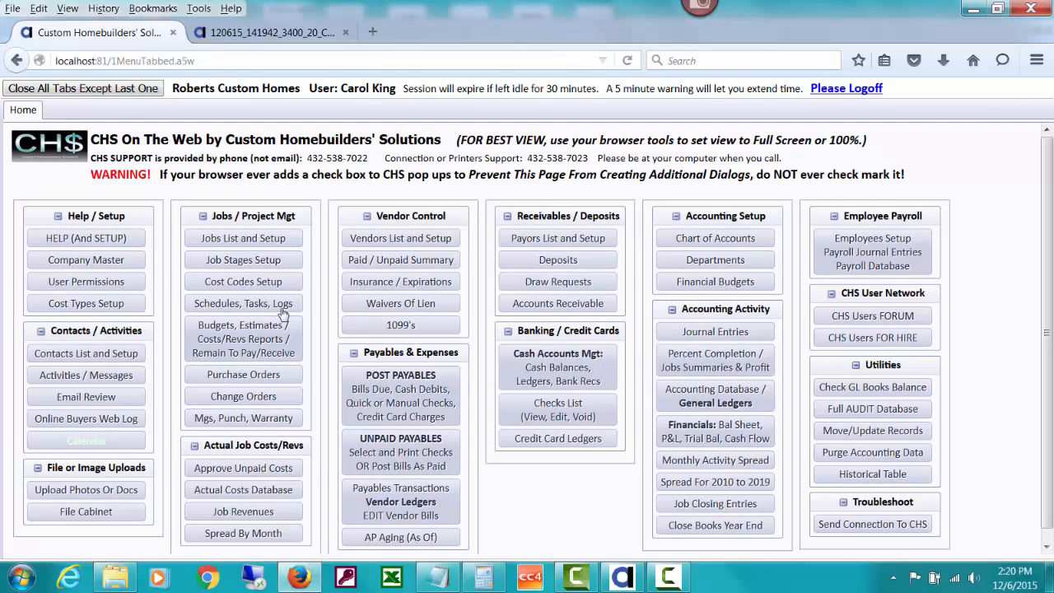
Open the budget worksheet for job VISTAV3811 from the list of jobs with budgets.
{"action": "left_click", "coordinate": [280, 335]}
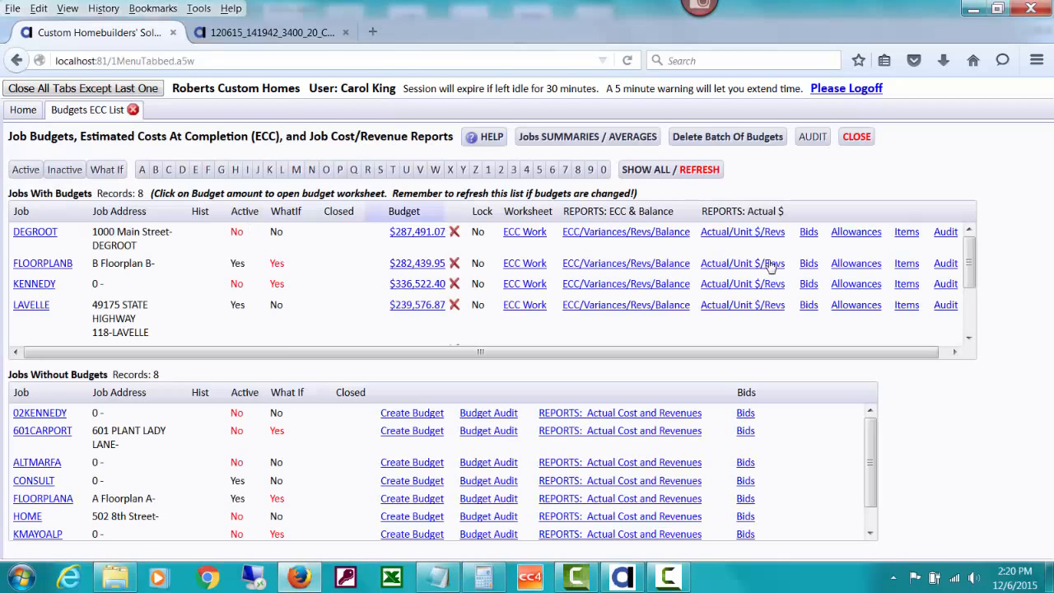
{"action": "left_click_drag", "start_coordinate": [969, 281], "coordinate": [969, 301]}
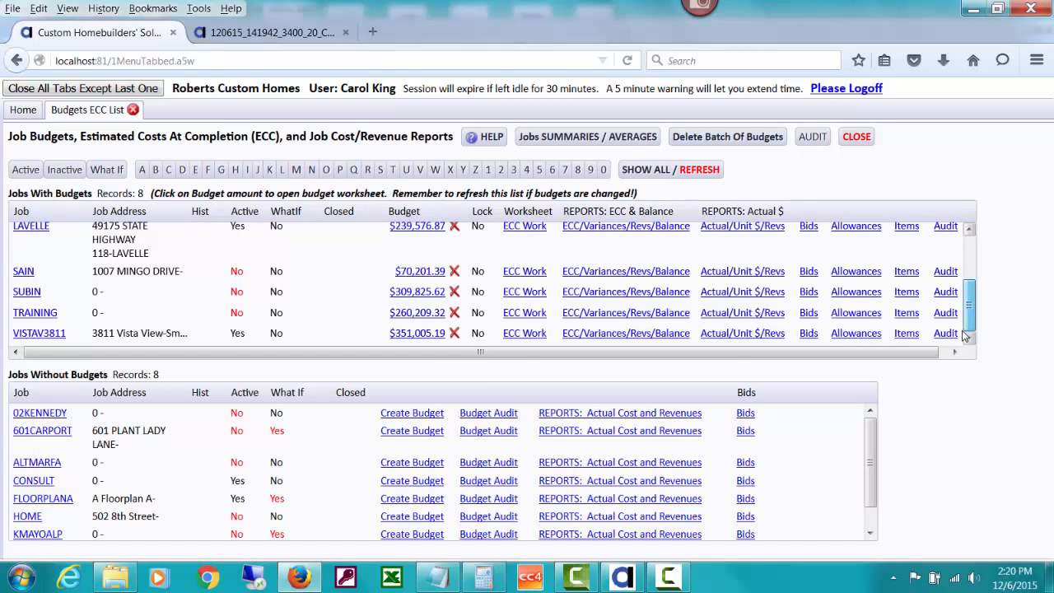
{"action": "left_click", "coordinate": [418, 333]}
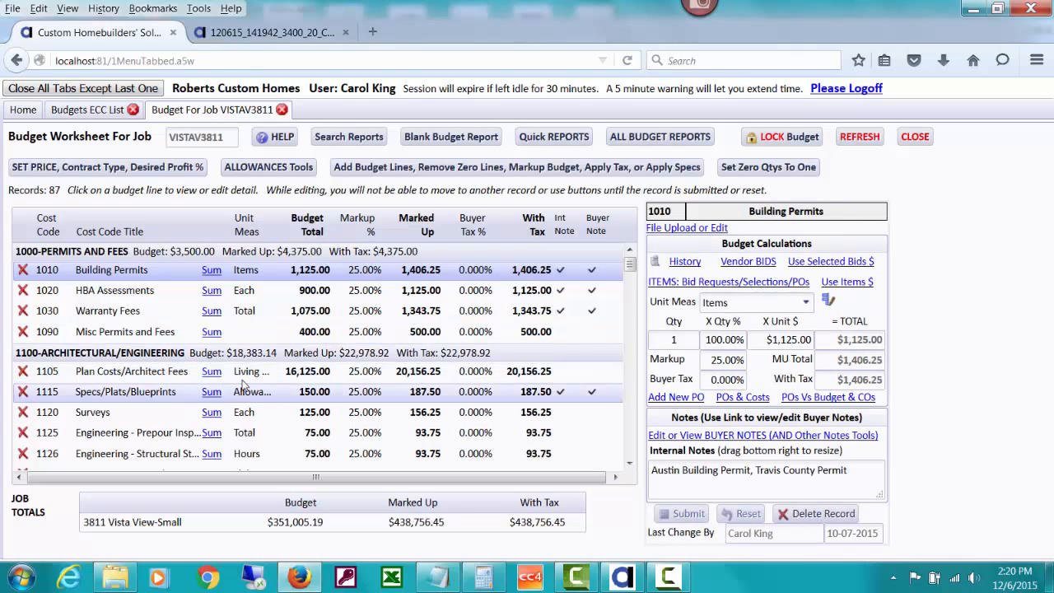
Start a new purchase order from budget line 1105 Plan Costs/Architect Fees and choose PDA as its vendor.
{"action": "left_click", "coordinate": [307, 375]}
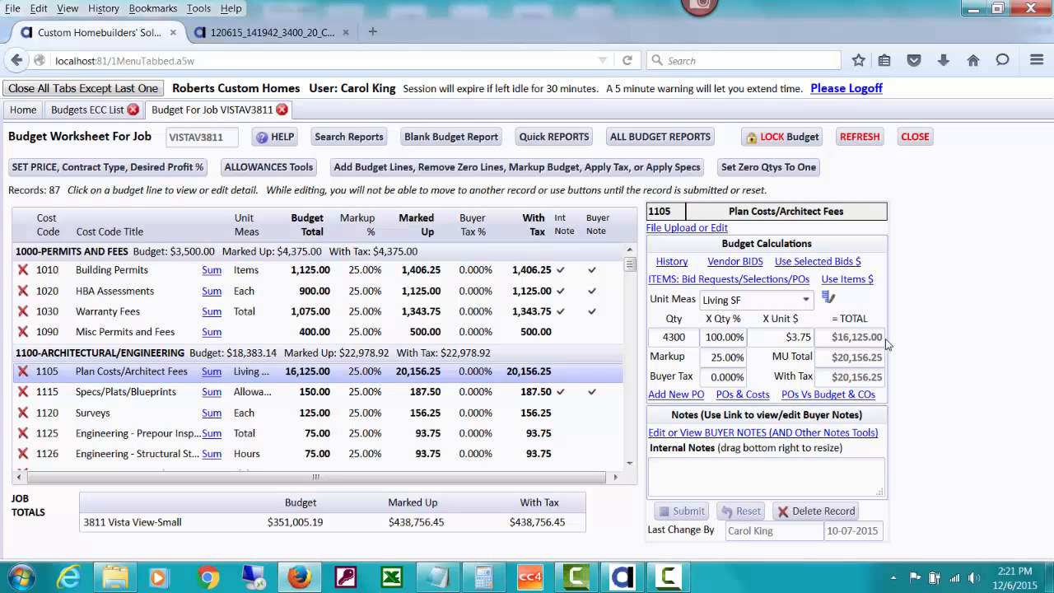
{"action": "left_click", "coordinate": [675, 395]}
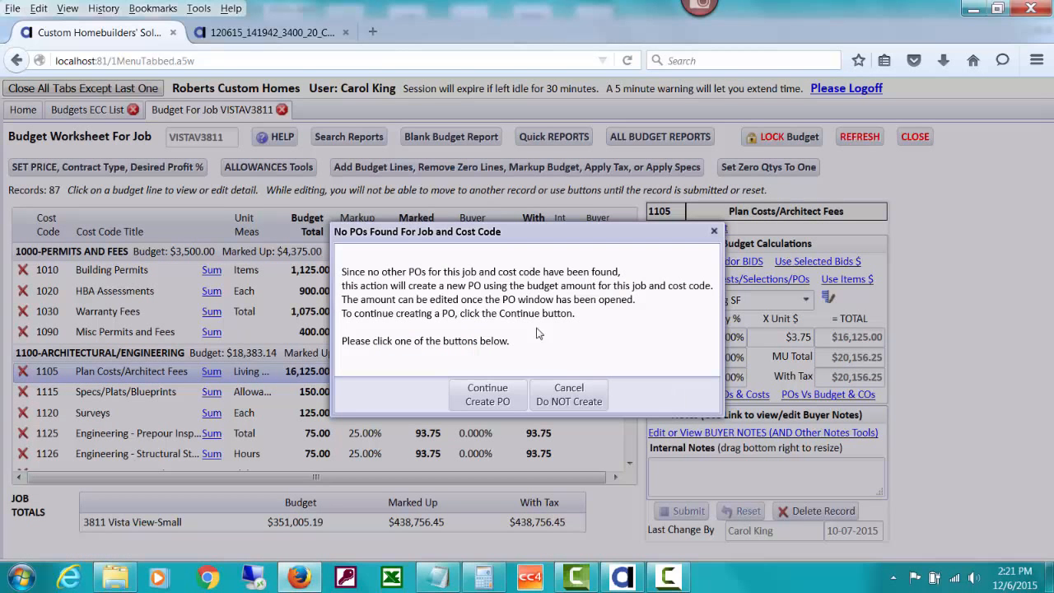
{"action": "left_click", "coordinate": [490, 395]}
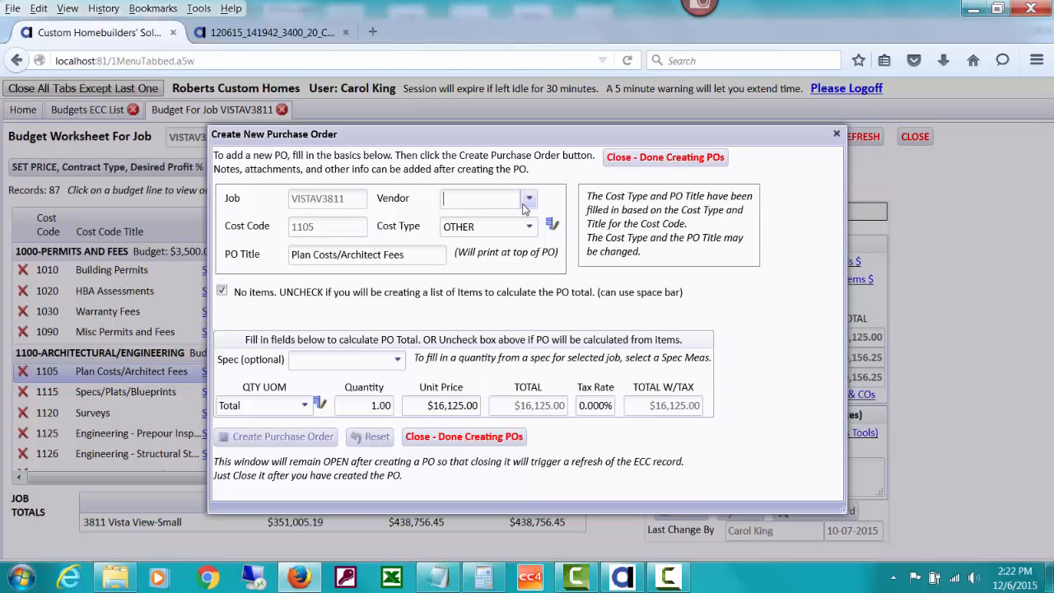
{"action": "type", "text": "pda"}
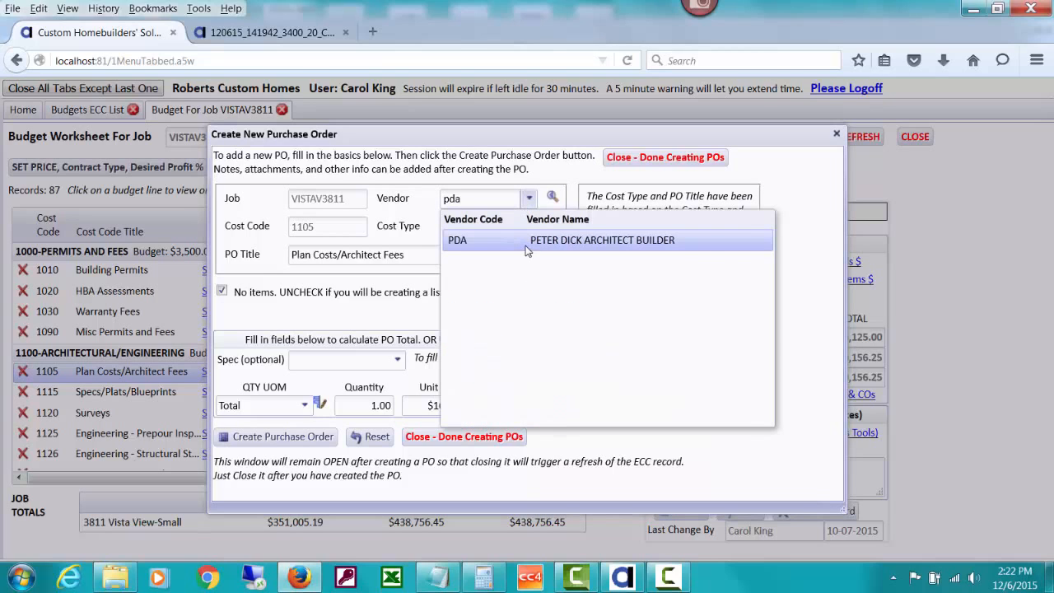
{"action": "left_click", "coordinate": [528, 241]}
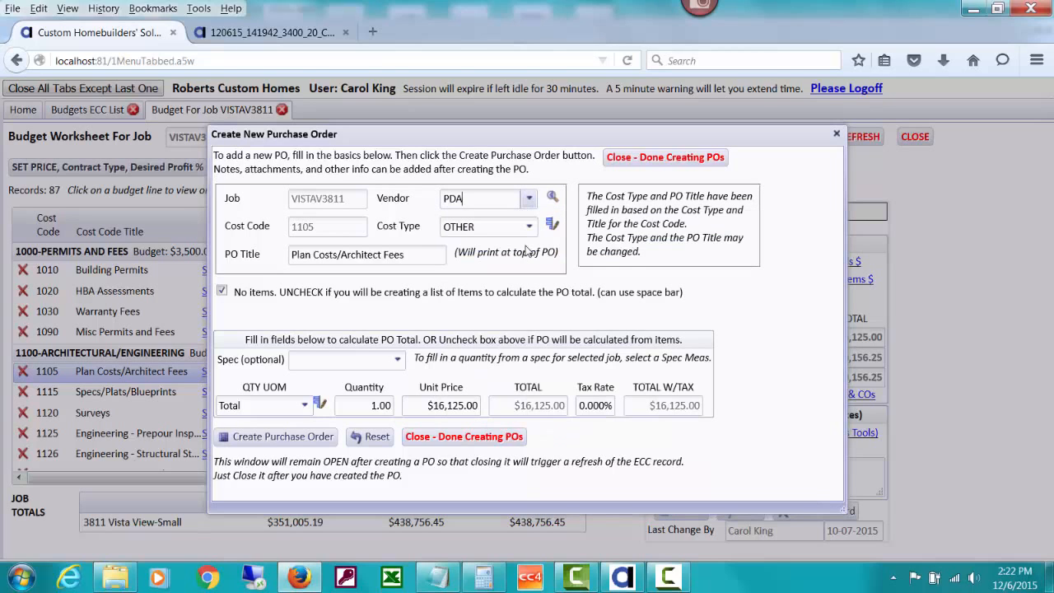
Look through the full vendor list for the new purchase order, keeping the chosen vendor.
{"action": "left_click", "coordinate": [527, 204]}
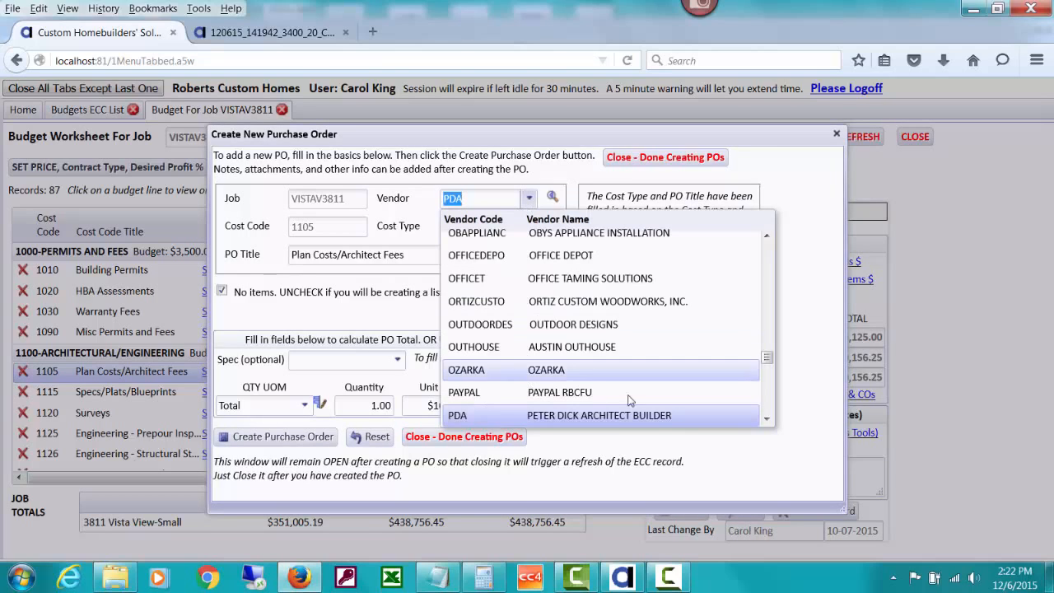
{"action": "left_click", "coordinate": [529, 203]}
{"action": "left_click", "coordinate": [528, 203]}
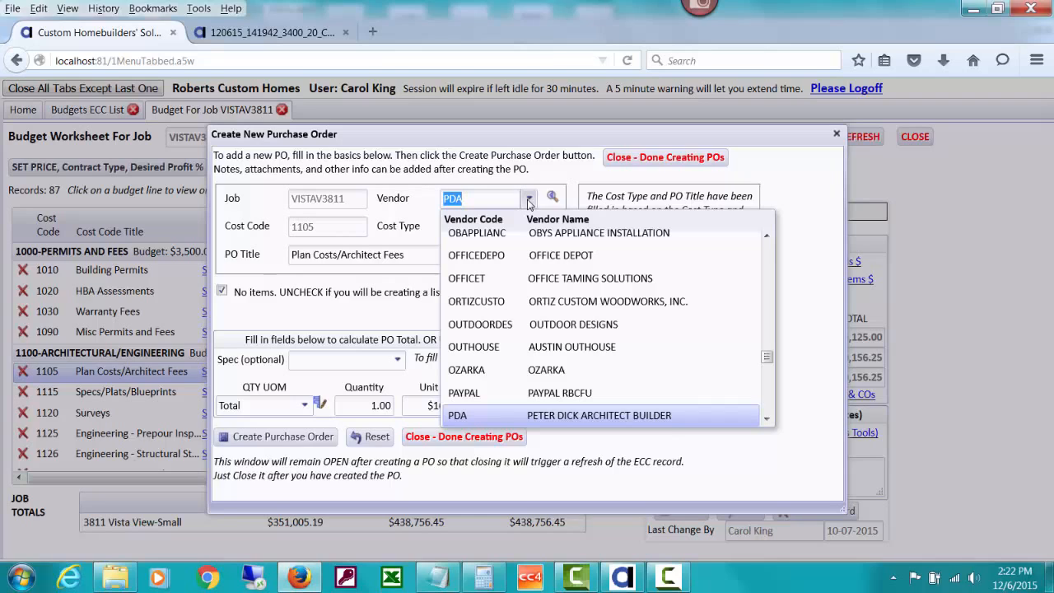
{"action": "left_click", "coordinate": [791, 193]}
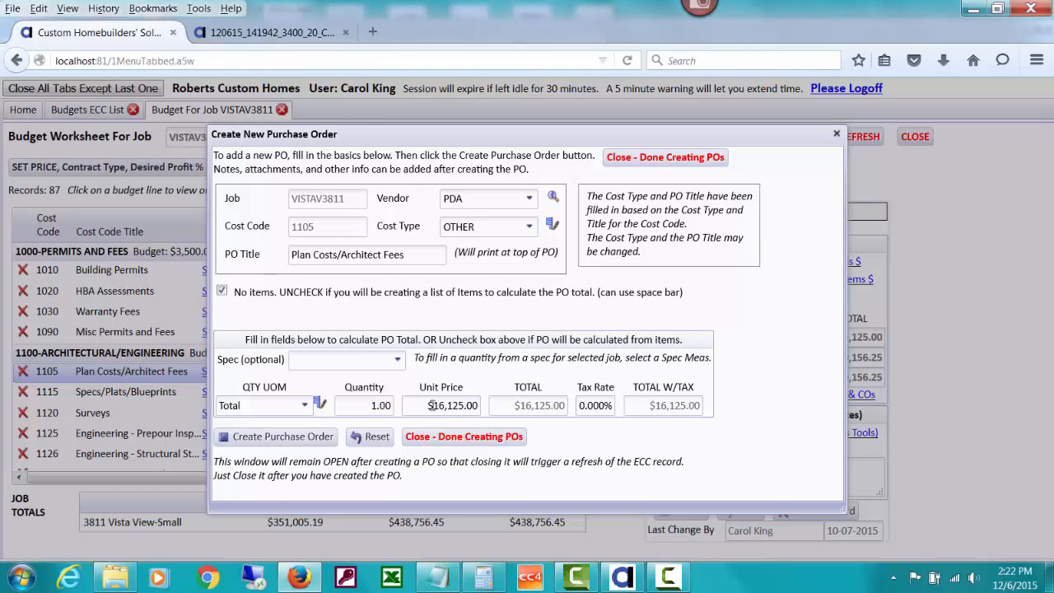
Create the purchase order and view its quick item price calculation without editing it.
{"action": "left_click", "coordinate": [283, 438]}
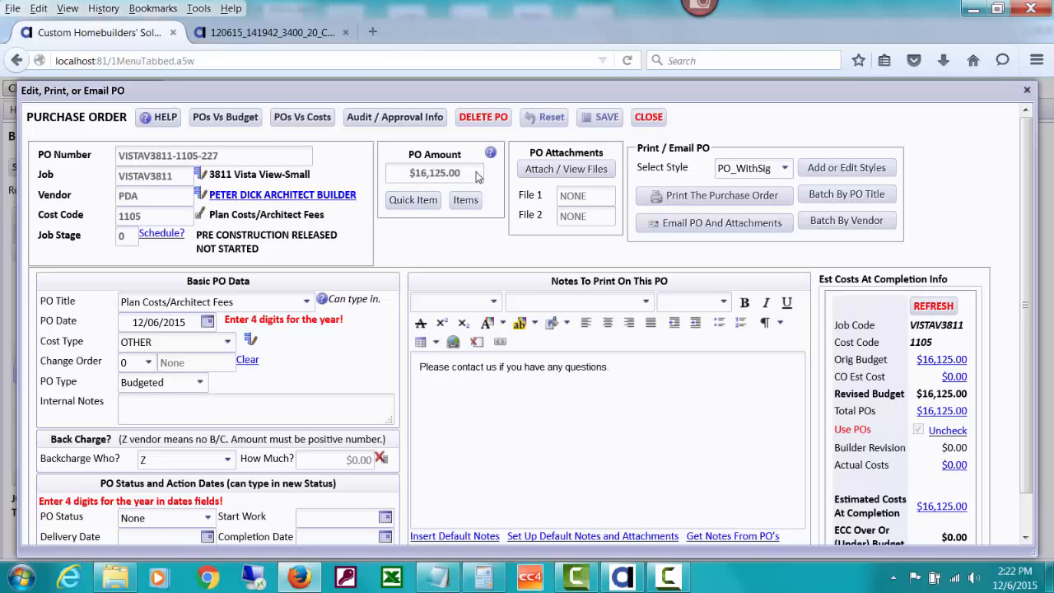
{"action": "left_click", "coordinate": [414, 201]}
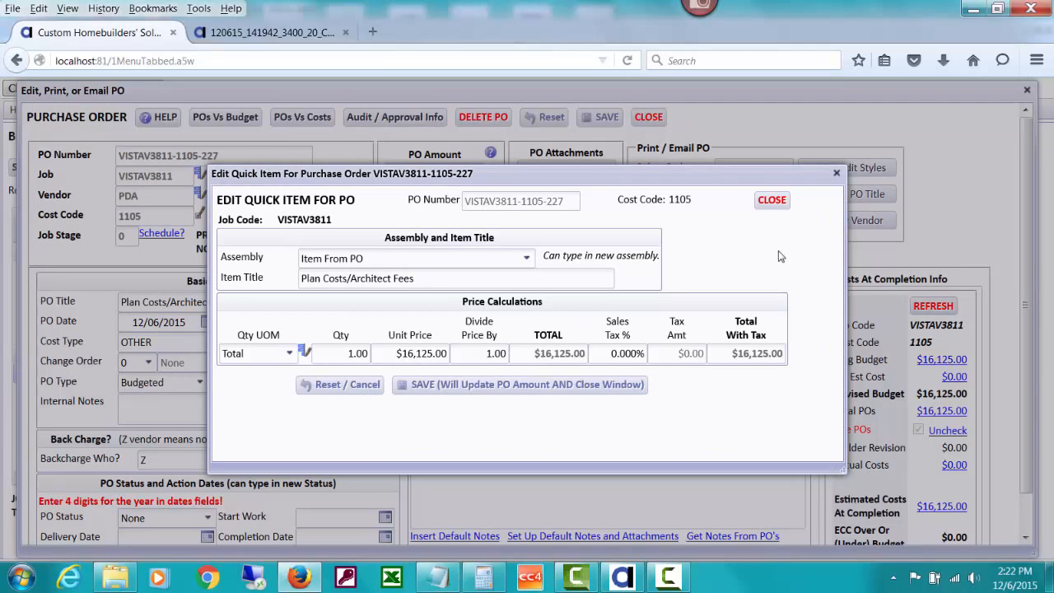
{"action": "left_click", "coordinate": [772, 200]}
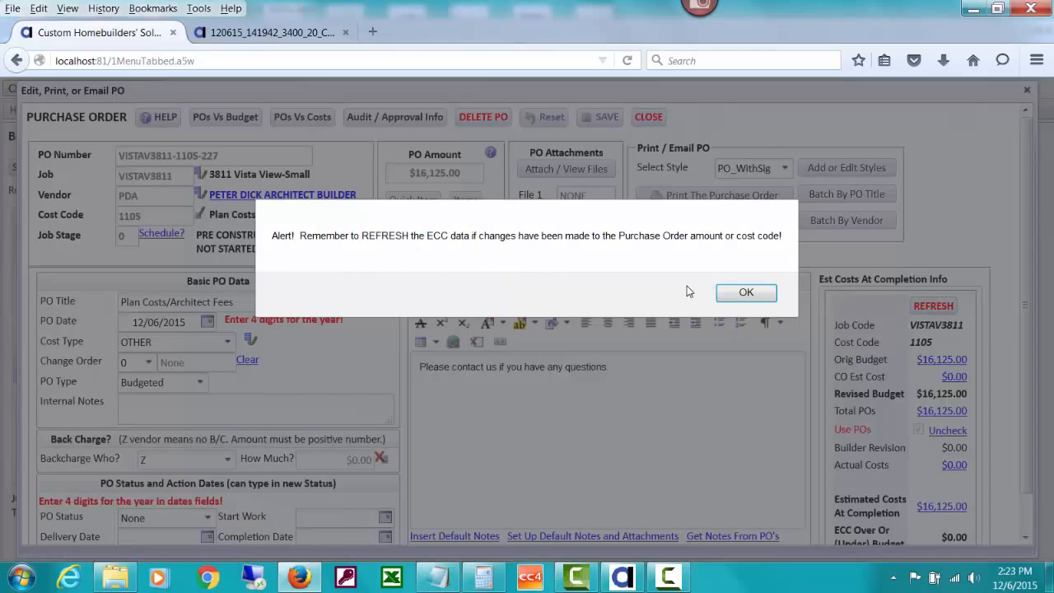
{"action": "left_click", "coordinate": [746, 293]}
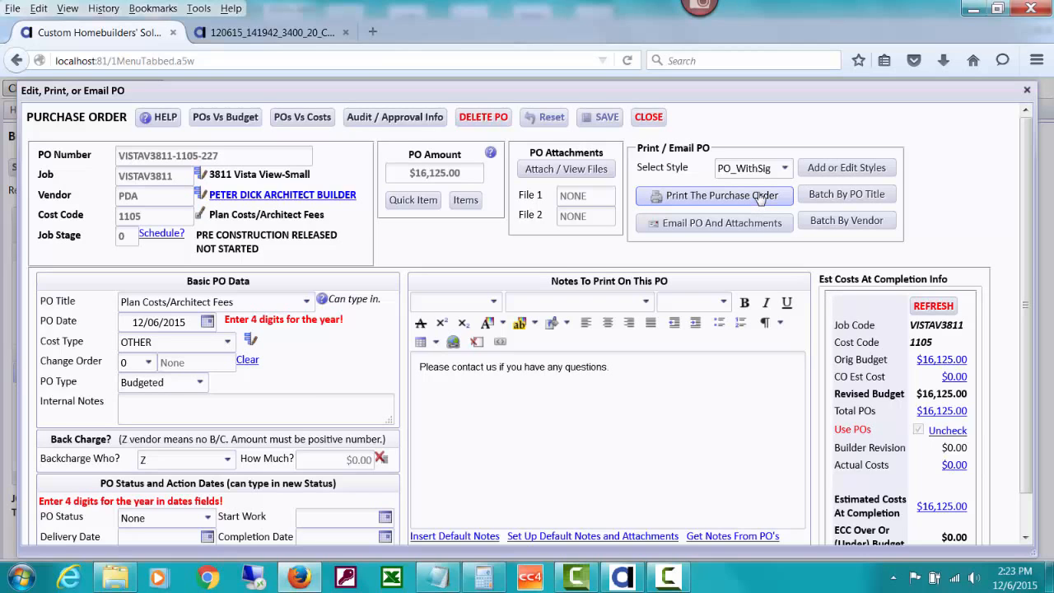
Close the purchase order windows and open the Estimated Costs At Completion worksheet for job VISTAV3811.
{"action": "left_click", "coordinate": [649, 118]}
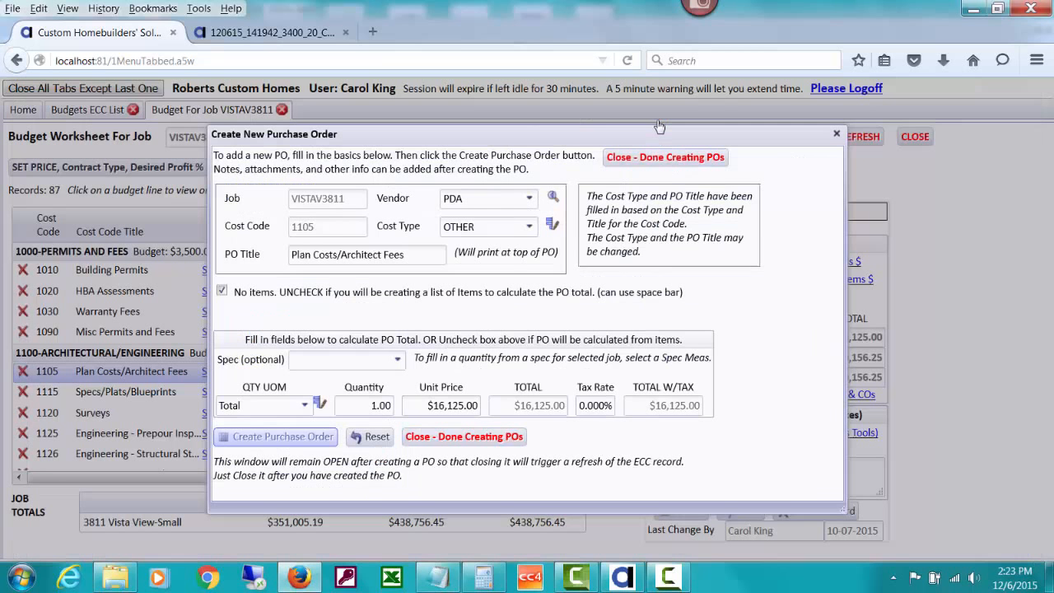
{"action": "left_click", "coordinate": [689, 161]}
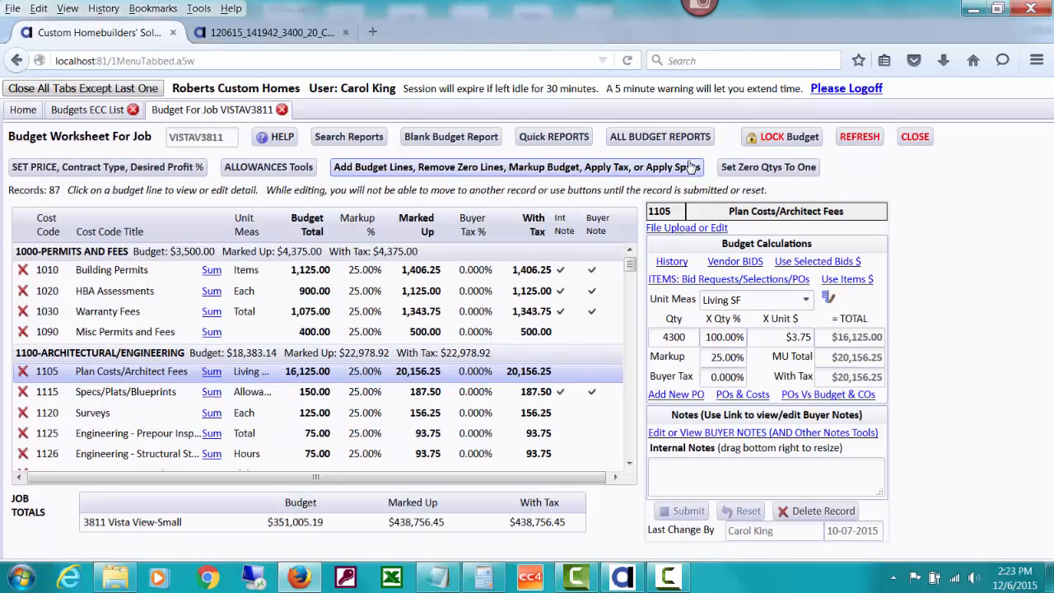
{"action": "left_click", "coordinate": [117, 113]}
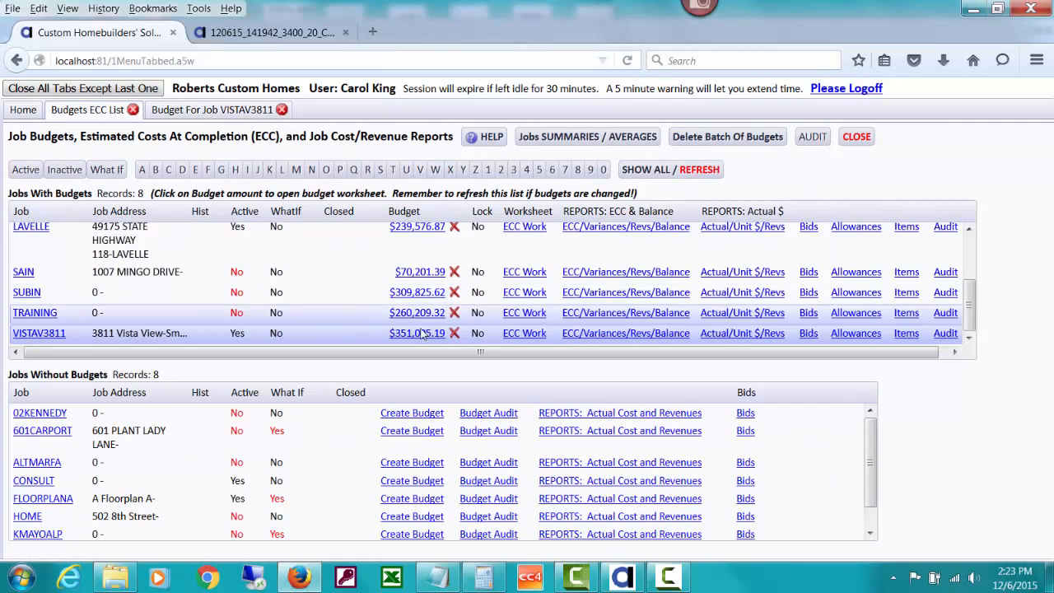
{"action": "left_click", "coordinate": [534, 336]}
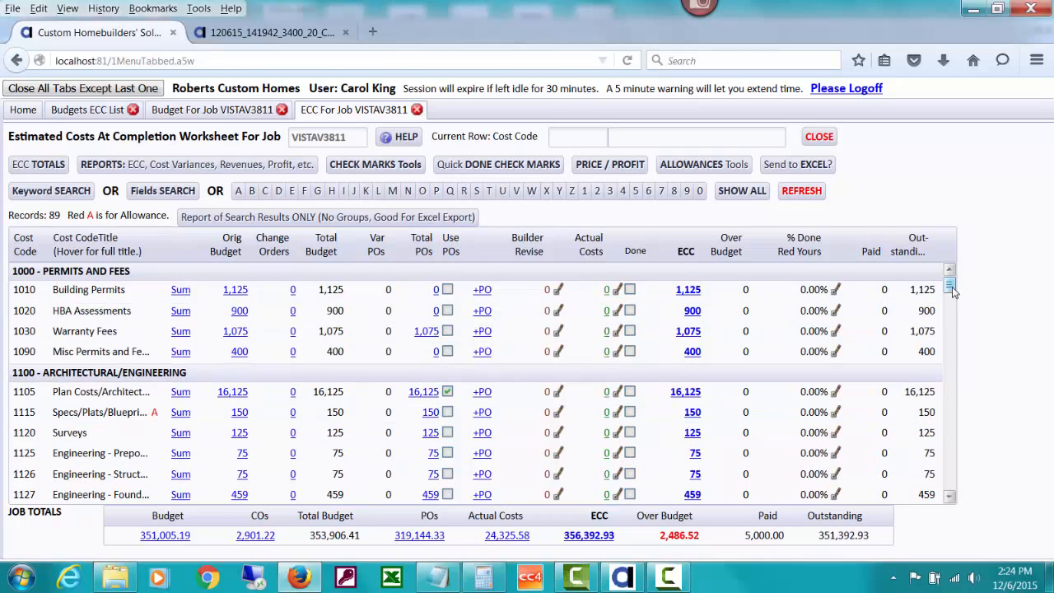
Delete the existing purchase order for cost code 1105 Plan Costs/Architect Fees and close the purchase orders and costs review.
{"action": "mouse_move", "coordinate": [952, 288]}
{"action": "left_mouse_down"}
{"action": "mouse_move", "coordinate": [954, 301]}
{"action": "mouse_move", "coordinate": [954, 280]}
{"action": "left_mouse_up"}
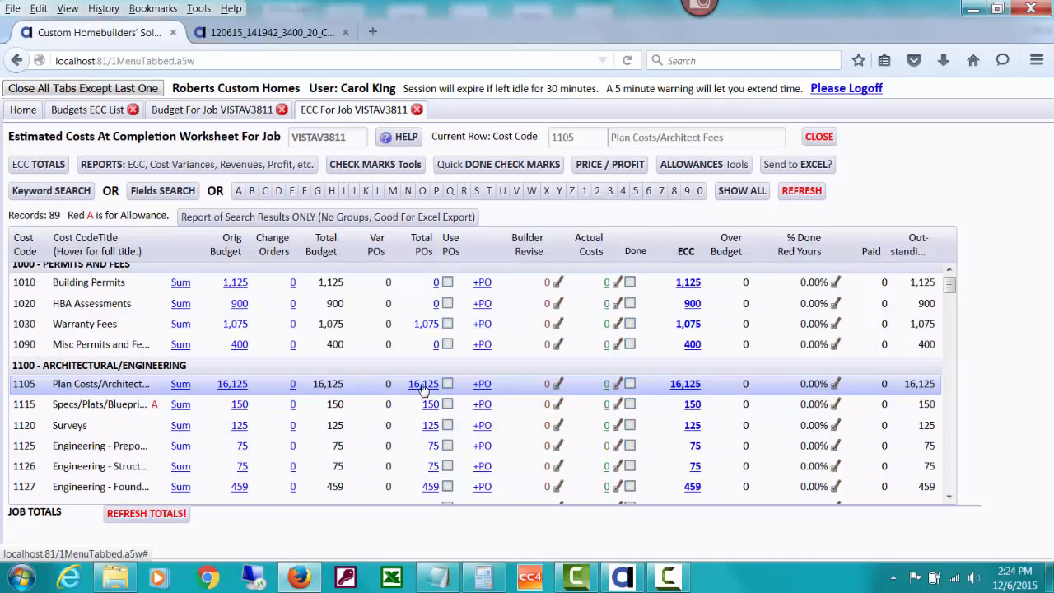
{"action": "left_click", "coordinate": [423, 386]}
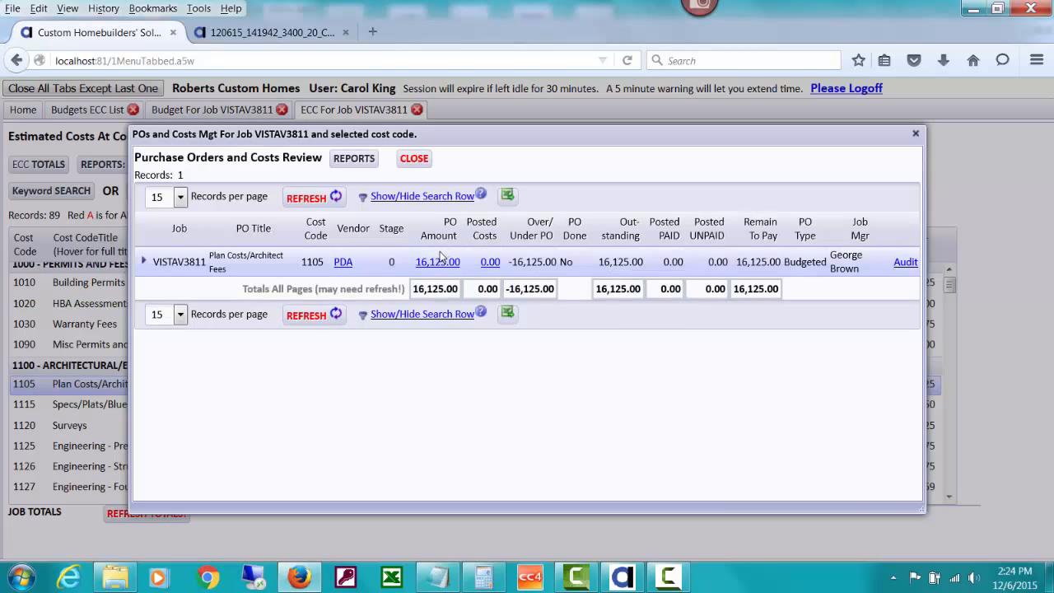
{"action": "left_click", "coordinate": [439, 262]}
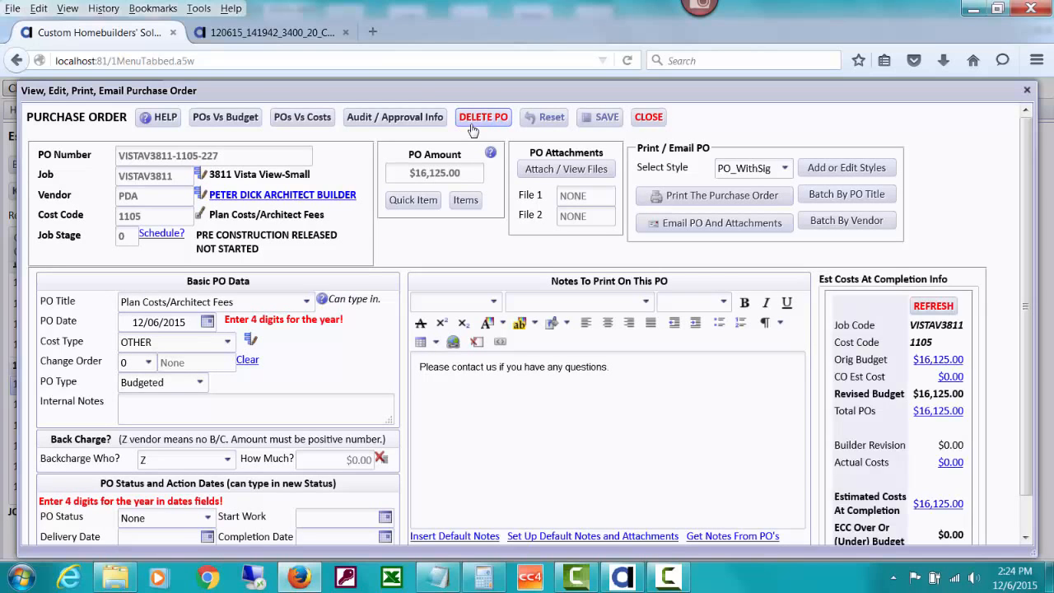
{"action": "left_click", "coordinate": [471, 130]}
{"action": "left_click", "coordinate": [526, 290]}
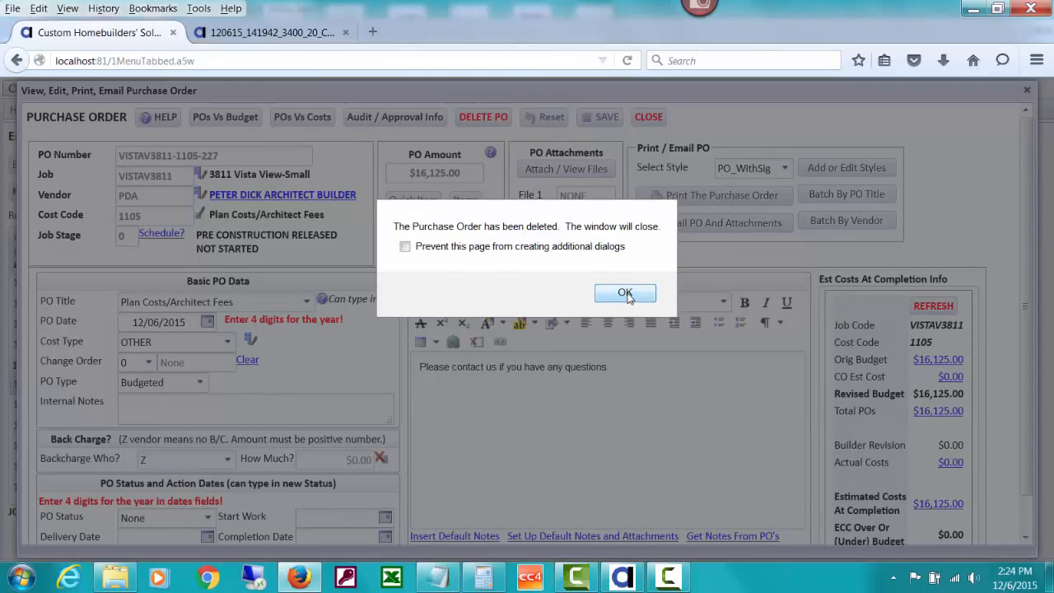
{"action": "left_click", "coordinate": [628, 293]}
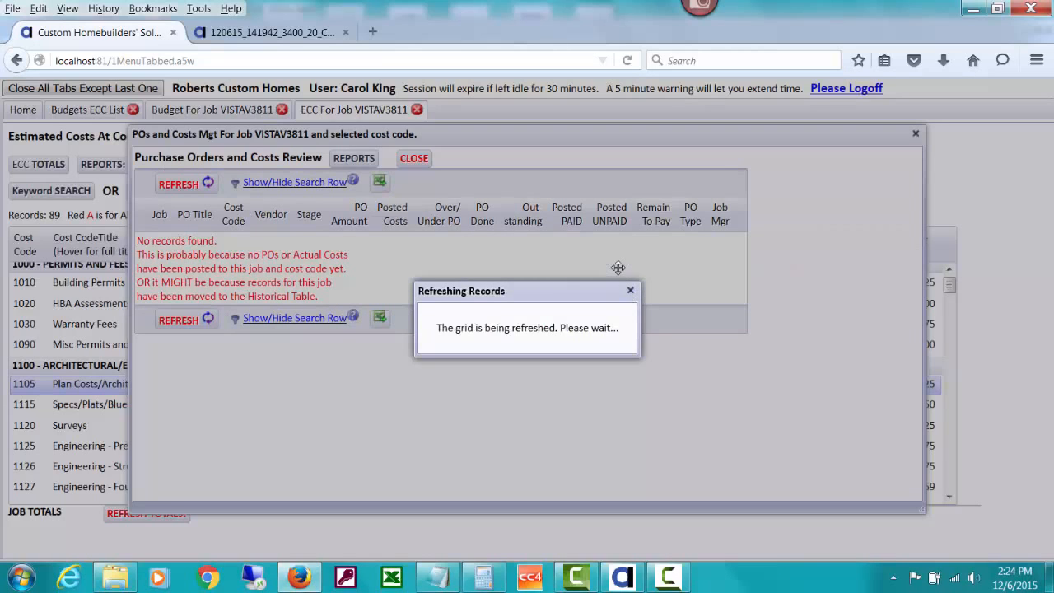
{"action": "left_click", "coordinate": [630, 292]}
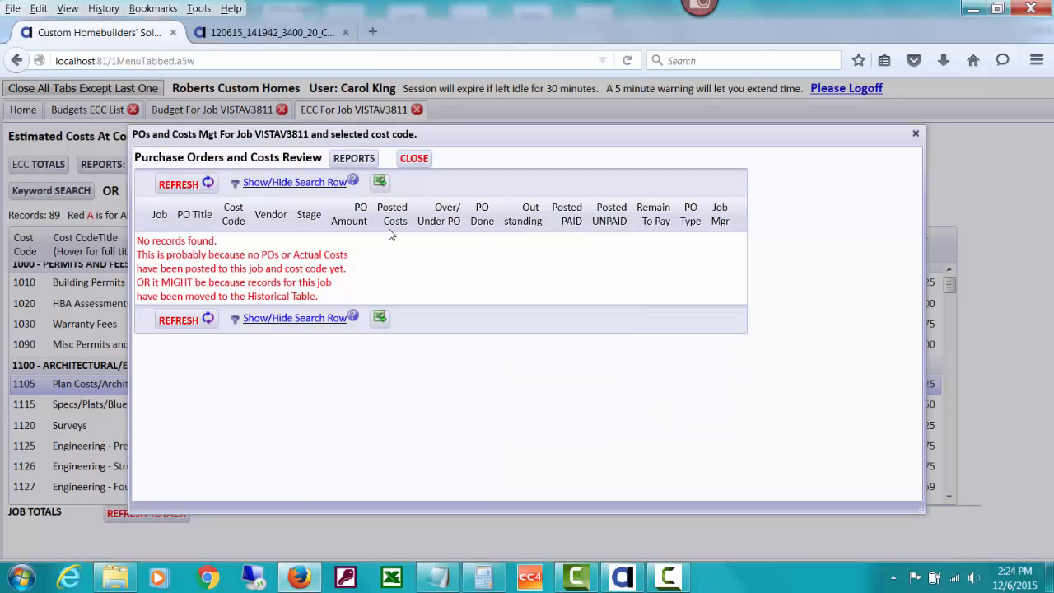
{"action": "left_click", "coordinate": [414, 162]}
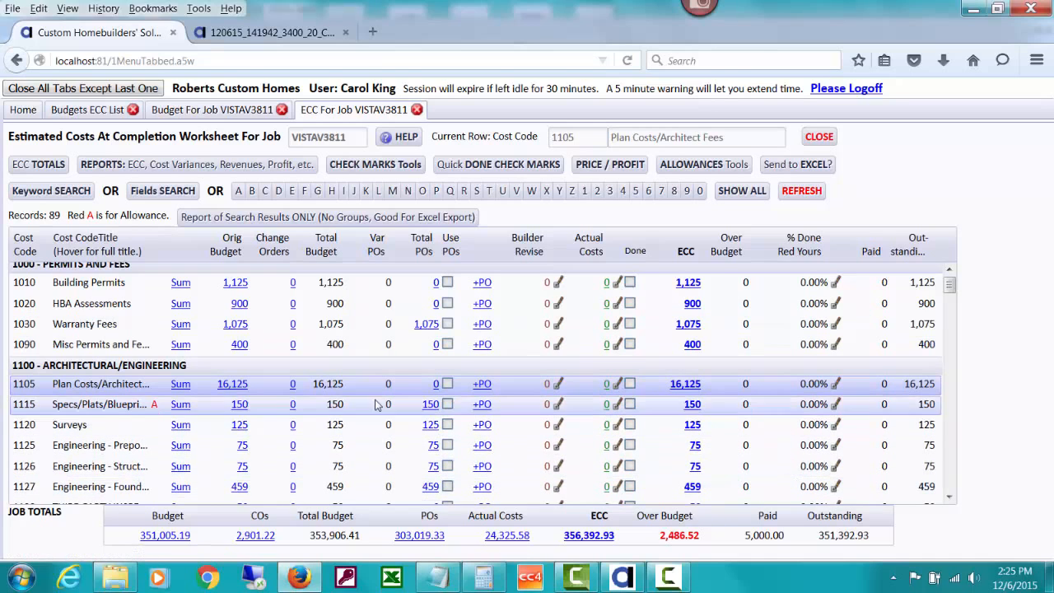
Start a new purchase order from the worksheet's 1105 Plan Costs/Architect Fees line and choose PDA as its vendor.
{"action": "left_click", "coordinate": [483, 385]}
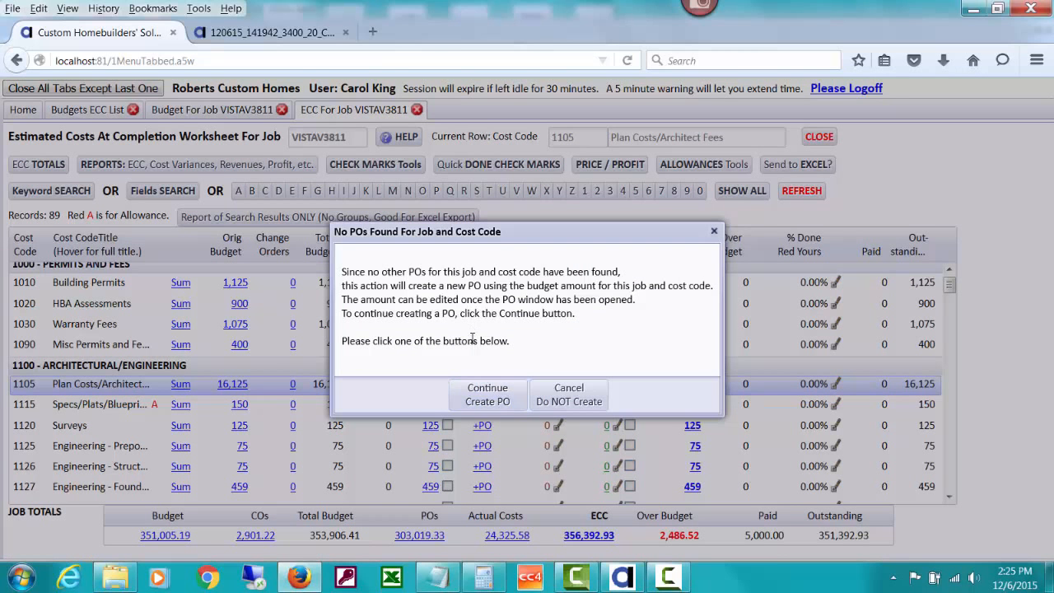
{"action": "left_click", "coordinate": [486, 401]}
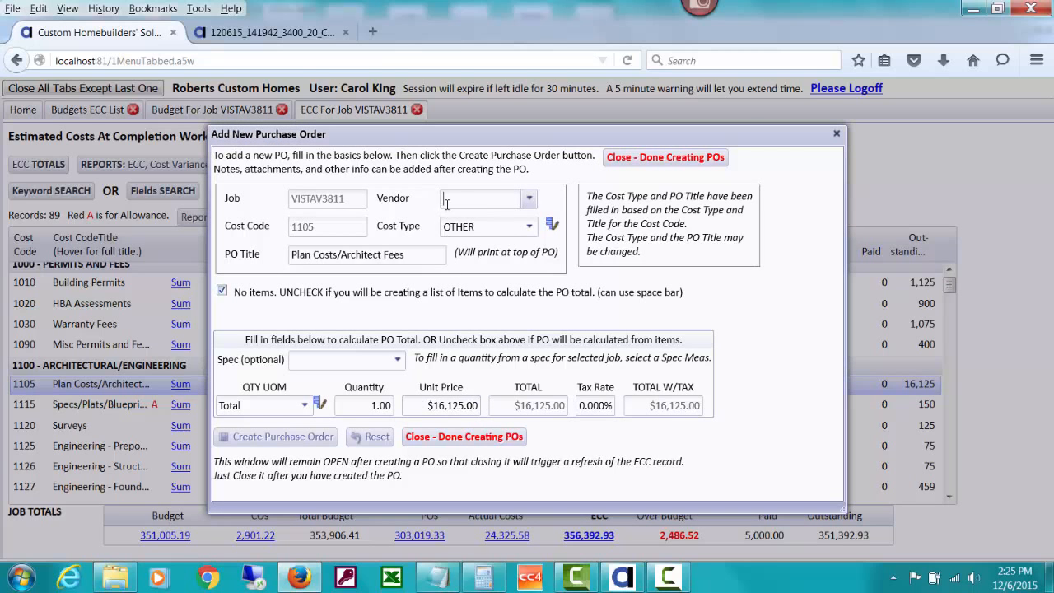
{"action": "type", "text": "pd"}
{"action": "key", "text": "BackSpace"}
{"action": "key", "text": "BackSpace"}
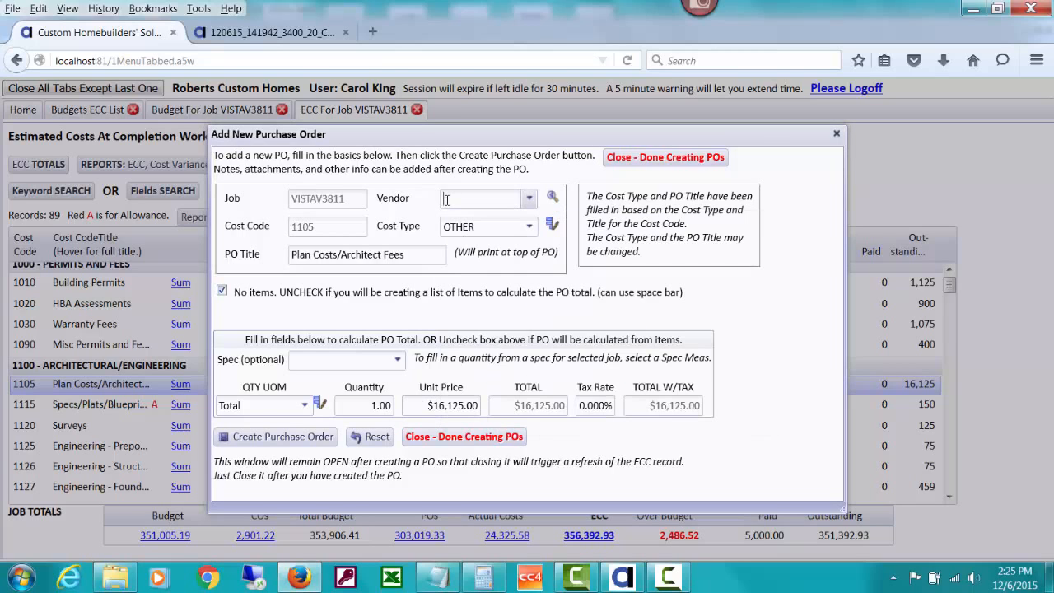
{"action": "type", "text": "pd"}
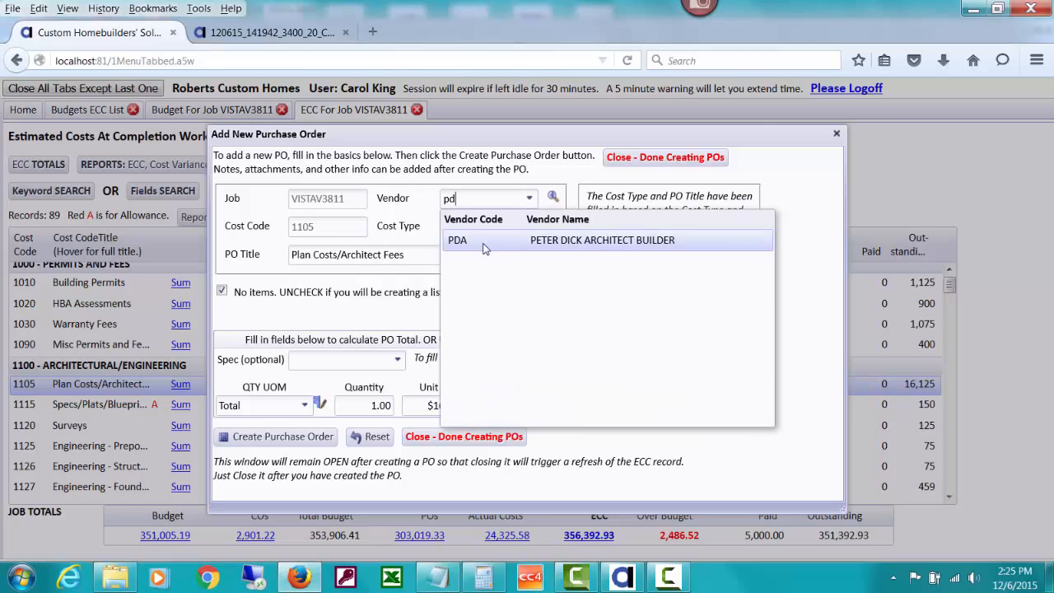
{"action": "left_click", "coordinate": [485, 246]}
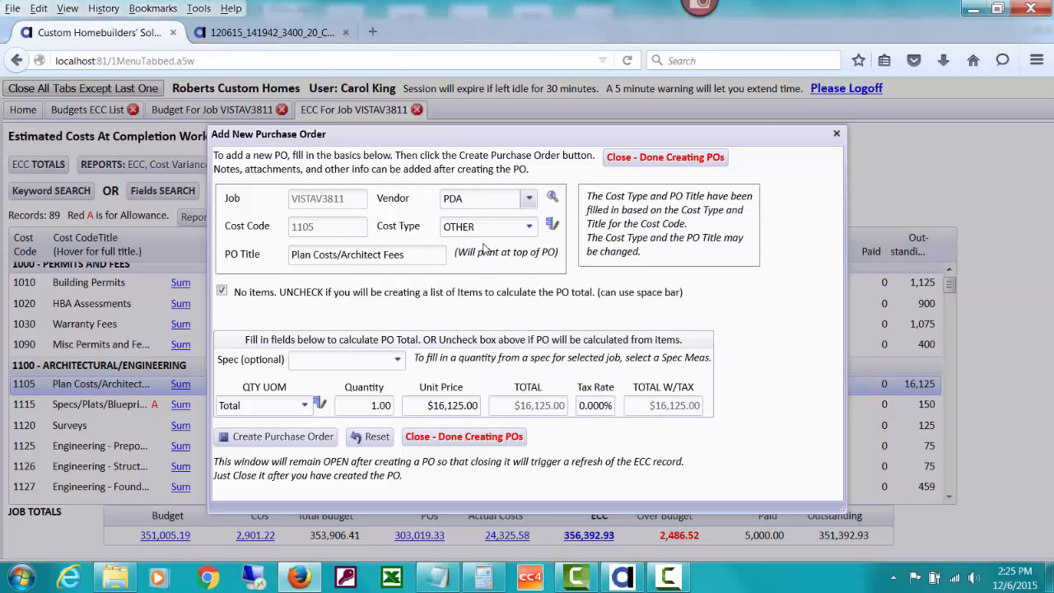
Create the purchase order for cost code 1105 and close its windows to return to the Estimated Costs At Completion worksheet.
{"action": "left_click", "coordinate": [316, 436]}
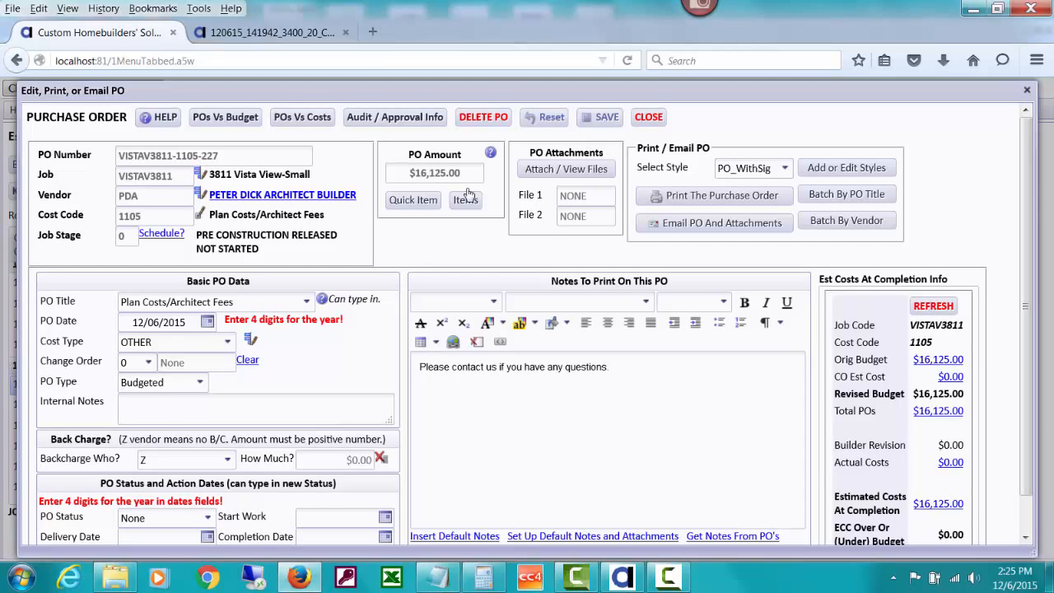
{"action": "mouse_move", "coordinate": [484, 95]}
{"action": "left_mouse_down"}
{"action": "mouse_move", "coordinate": [443, 377]}
{"action": "mouse_move", "coordinate": [477, 90]}
{"action": "left_mouse_up"}
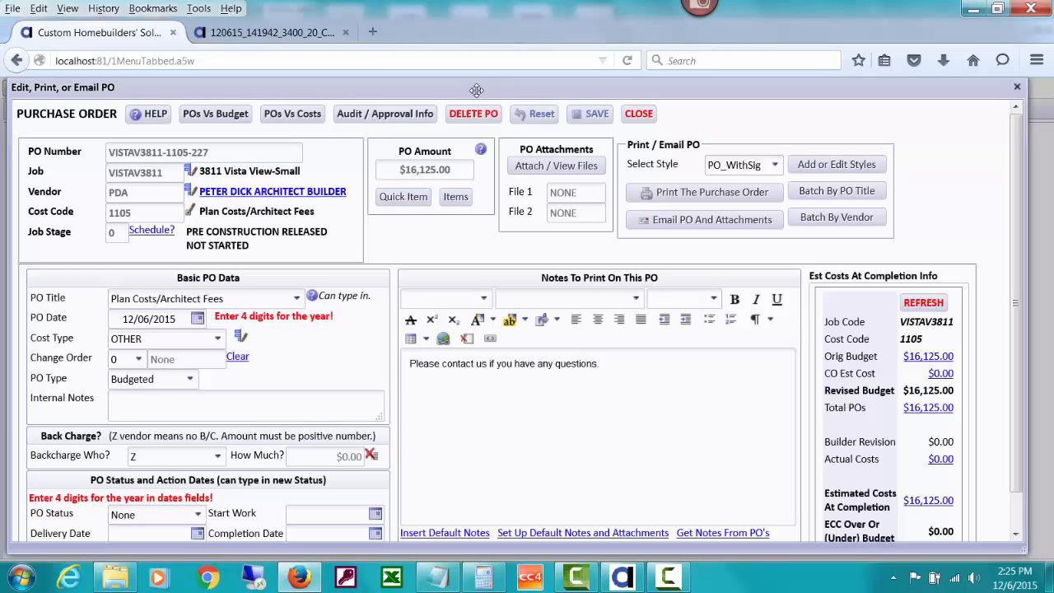
{"action": "left_click", "coordinate": [638, 116]}
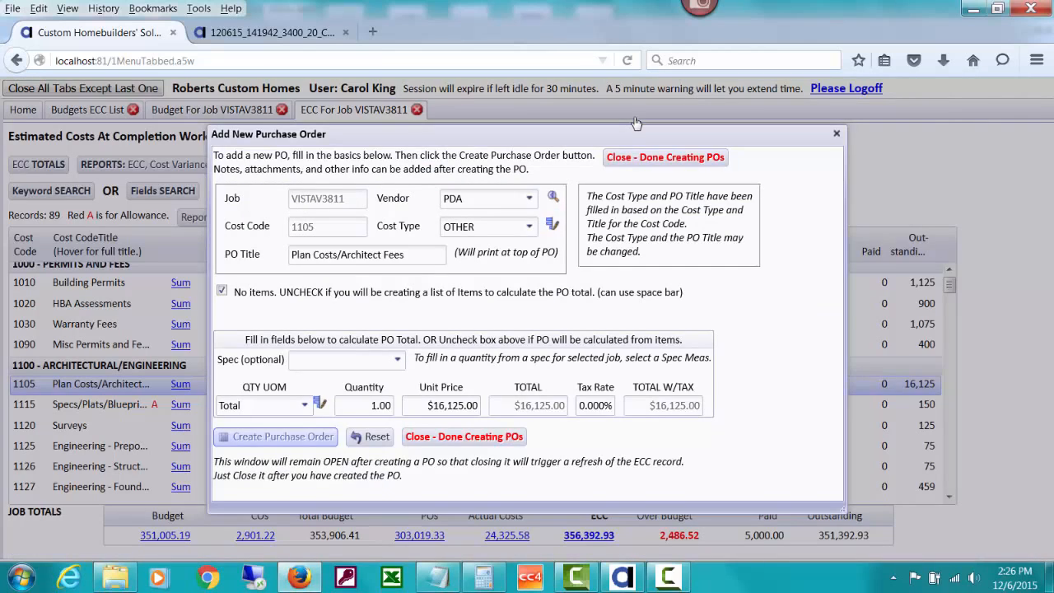
{"action": "left_click", "coordinate": [674, 158]}
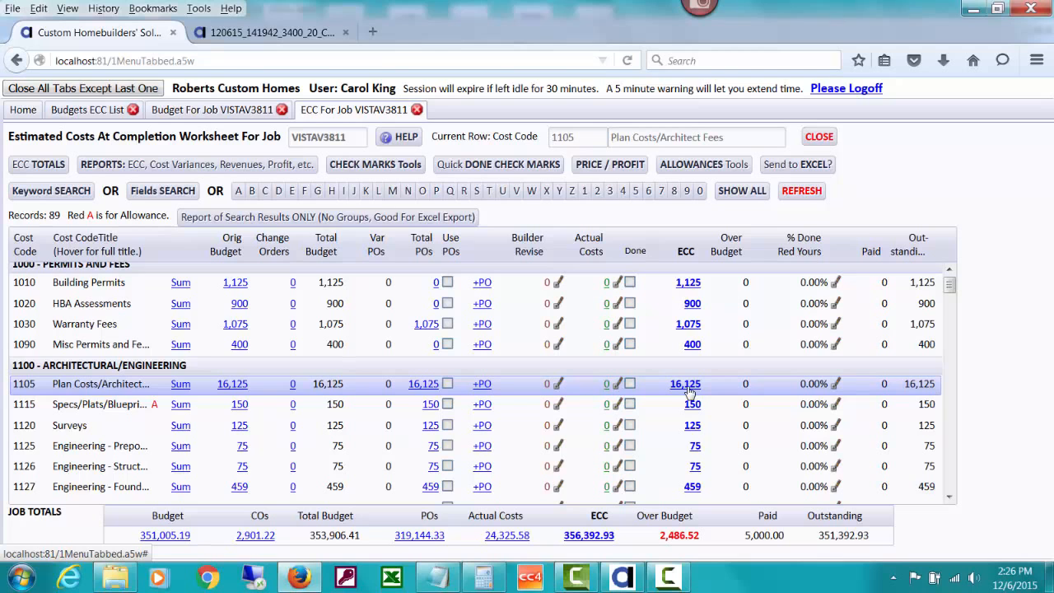
Open the quick item of the 1105 purchase order from the worksheet's Total POs amount.
{"action": "left_click", "coordinate": [428, 385]}
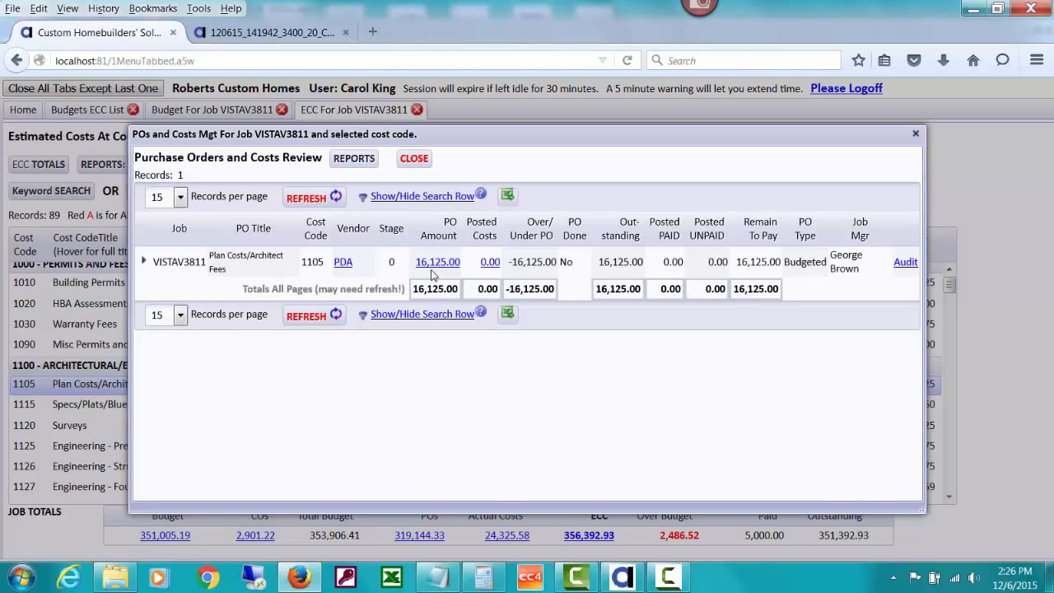
{"action": "left_click", "coordinate": [433, 265]}
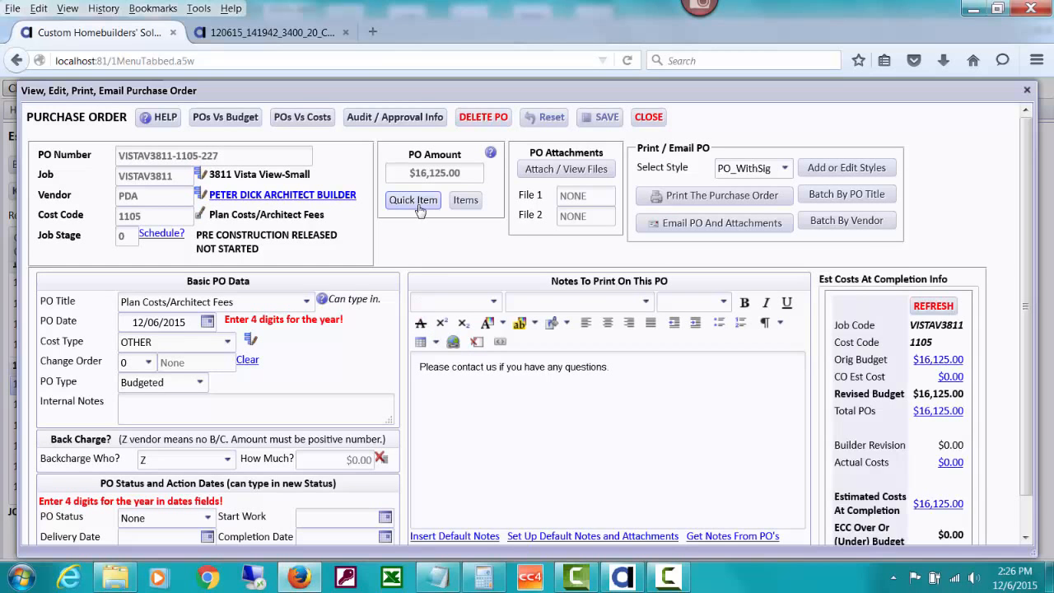
{"action": "left_click", "coordinate": [413, 200]}
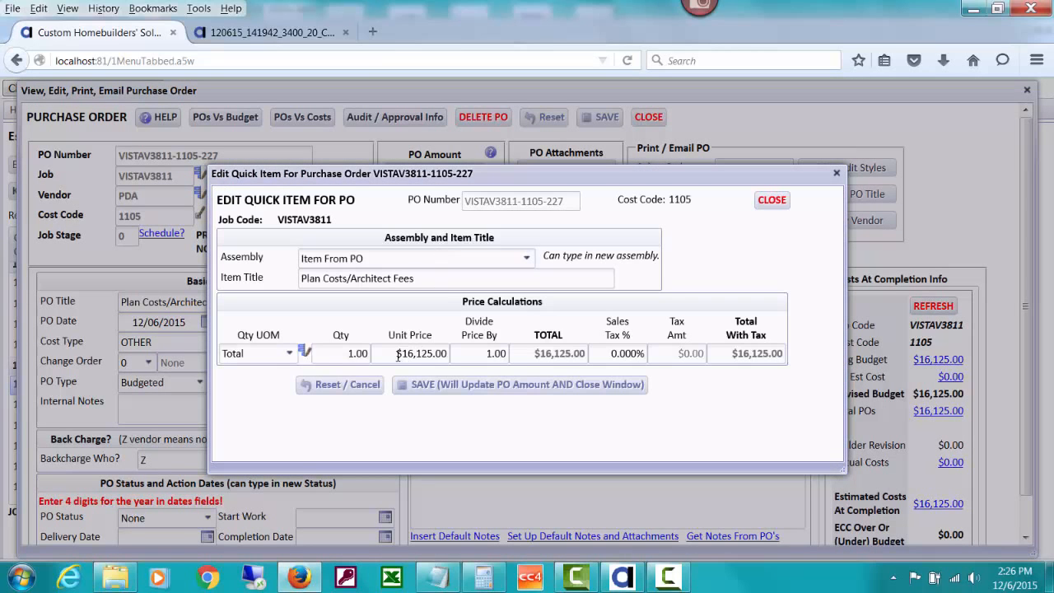
{"action": "left_click", "coordinate": [396, 353]}
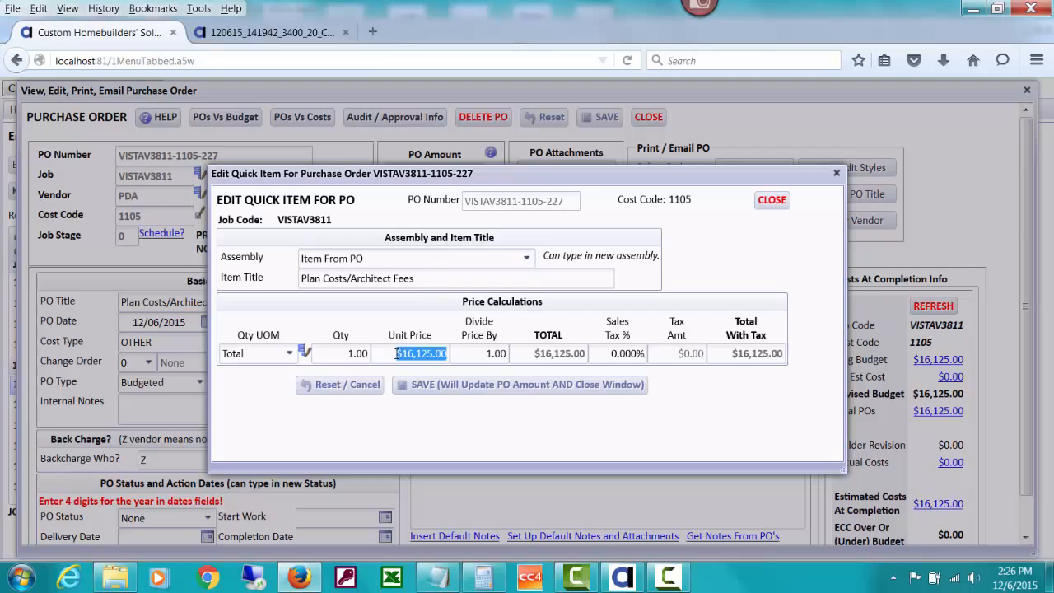
{"action": "left_click", "coordinate": [474, 353]}
{"action": "type", "text": "67"}
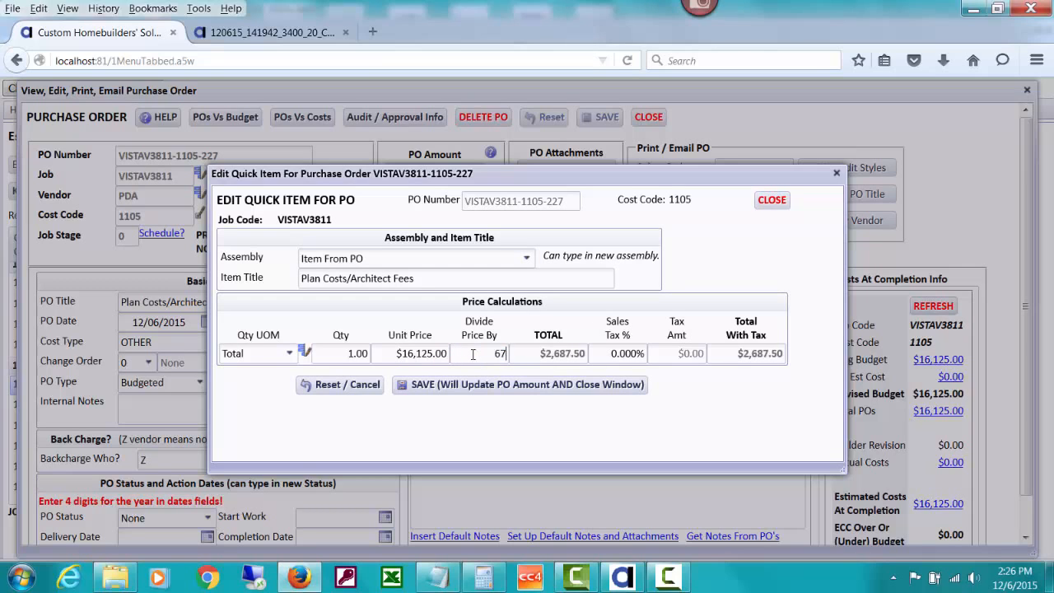
{"action": "key", "text": "BackSpace"}
{"action": "type", "text": "1"}
Set the quick item's unit price to 16,750, save it to the purchase order and dismiss the refresh reminder.
{"action": "left_click", "coordinate": [425, 355]}
{"action": "type", "text": "16750"}
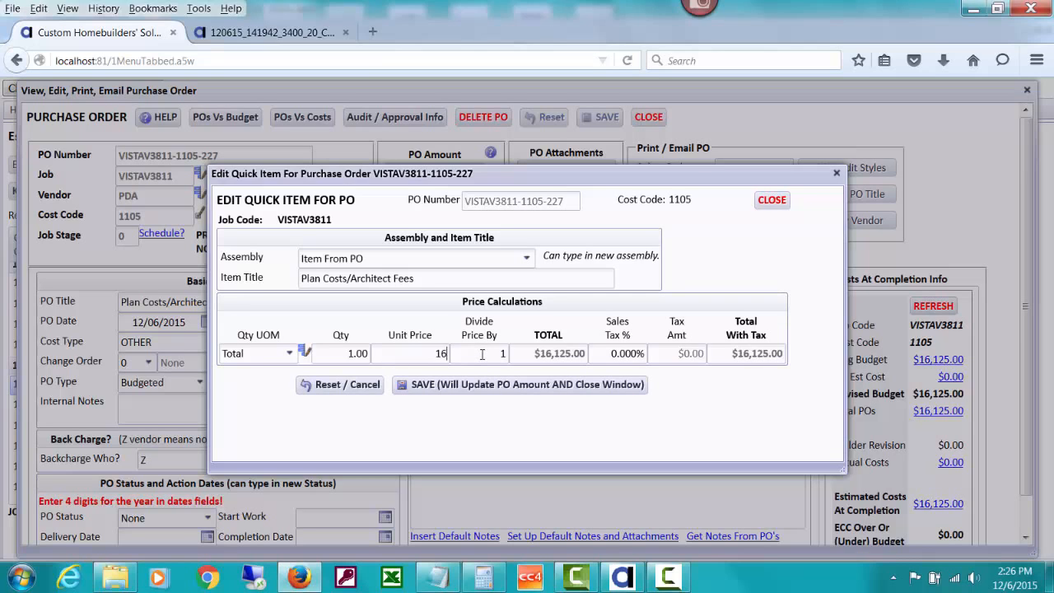
{"action": "key", "text": "Tab"}
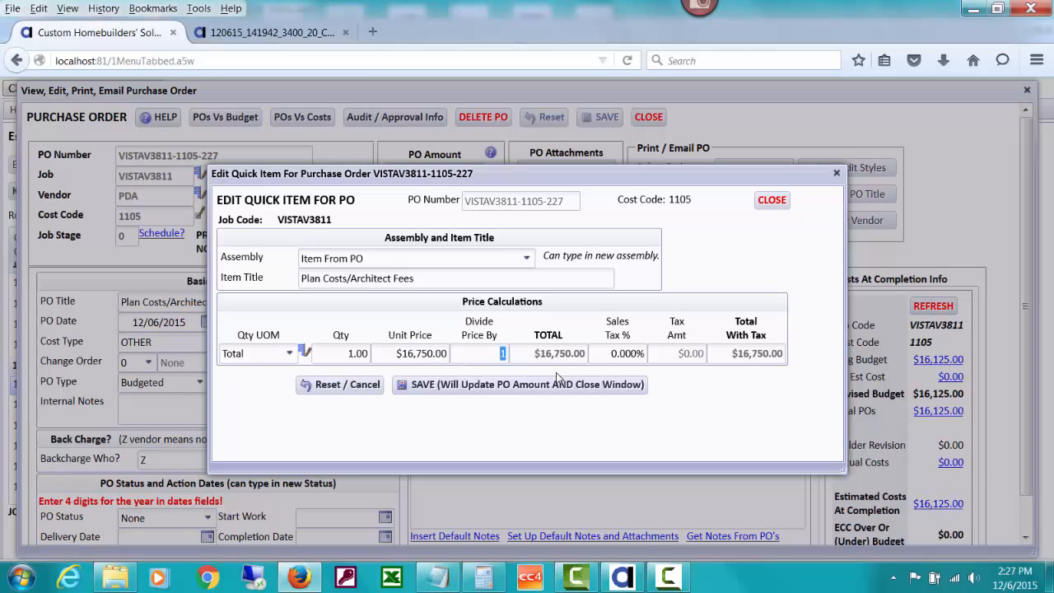
{"action": "left_click", "coordinate": [440, 389]}
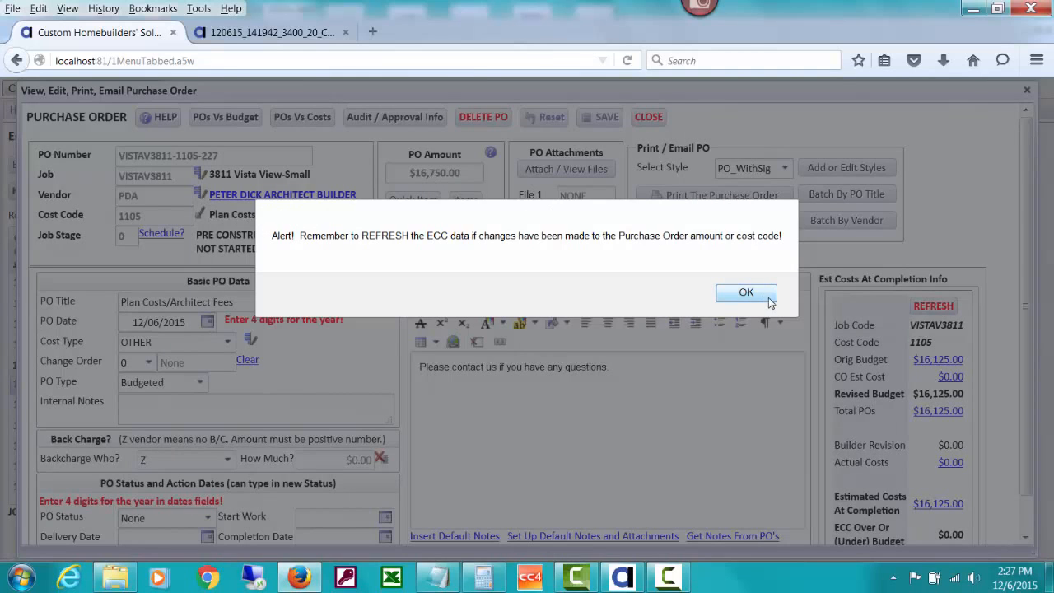
{"action": "left_click", "coordinate": [745, 293]}
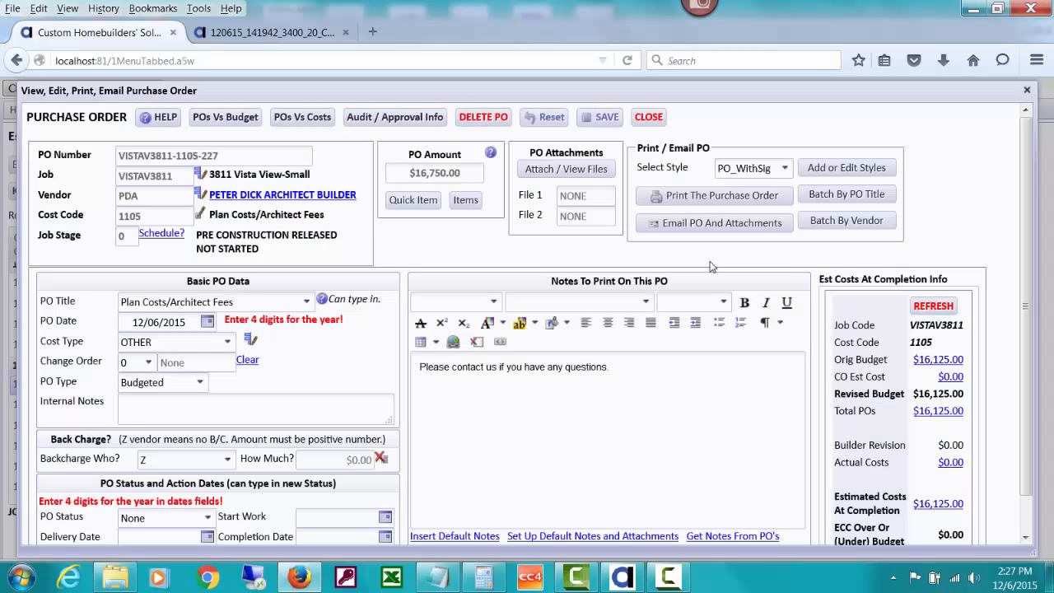
Refresh the purchase order's Estimated Costs At Completion info and close its windows to return to the worksheet.
{"action": "left_click", "coordinate": [934, 305]}
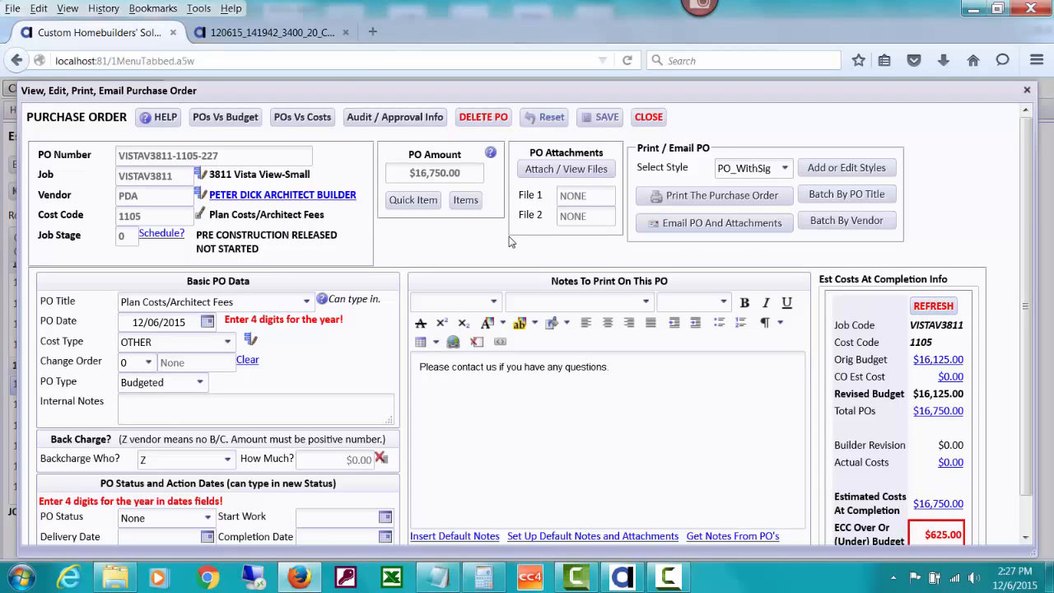
{"action": "left_click", "coordinate": [649, 117]}
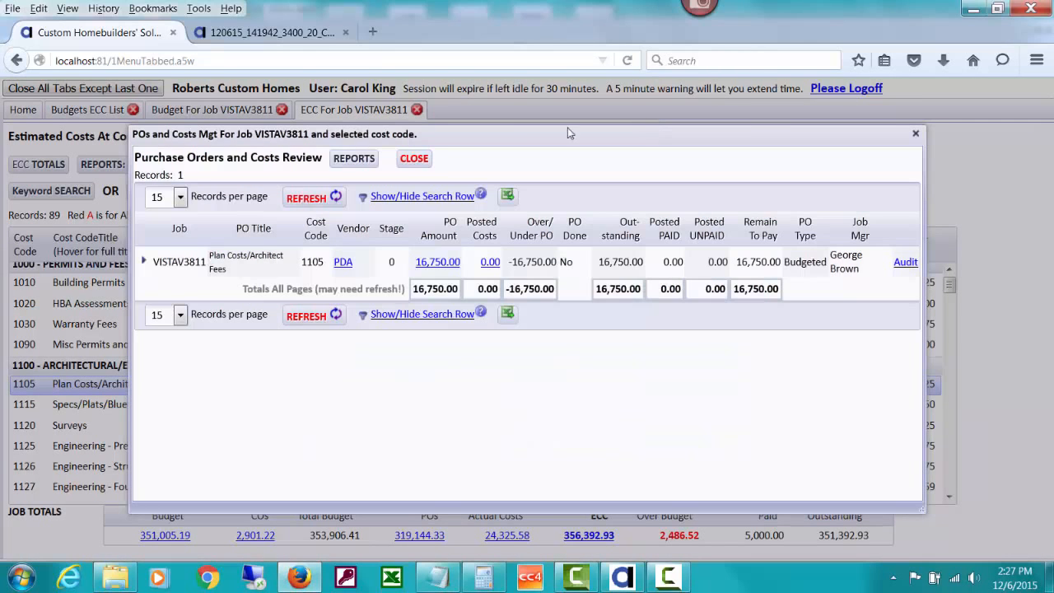
{"action": "left_click", "coordinate": [415, 161]}
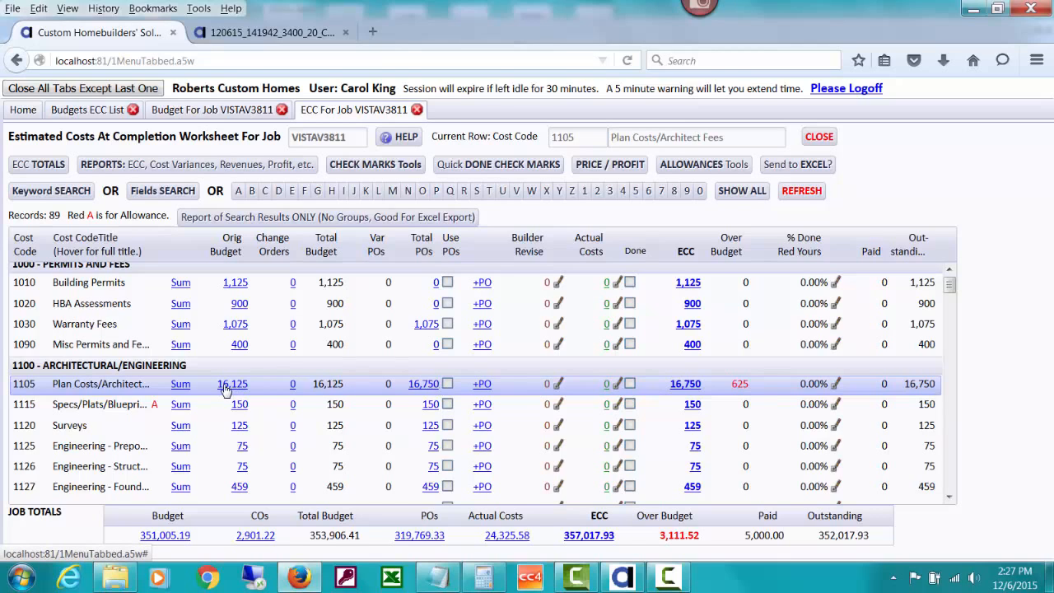
Reopen the 1105 purchase order from the worksheet, set its quick item's unit price to 15,500 and save.
{"action": "left_click", "coordinate": [430, 385]}
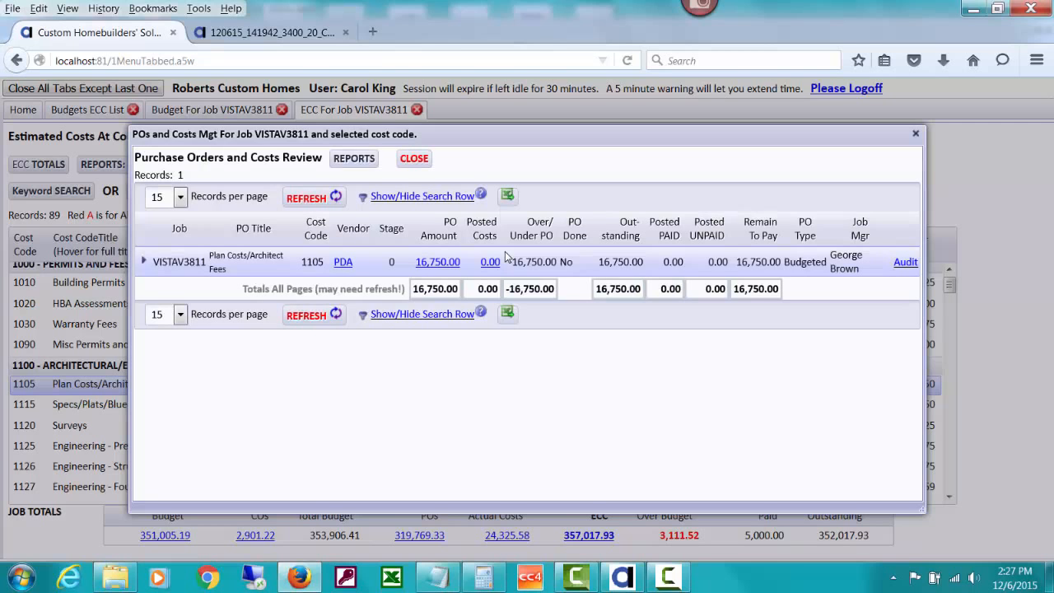
{"action": "left_click", "coordinate": [430, 263]}
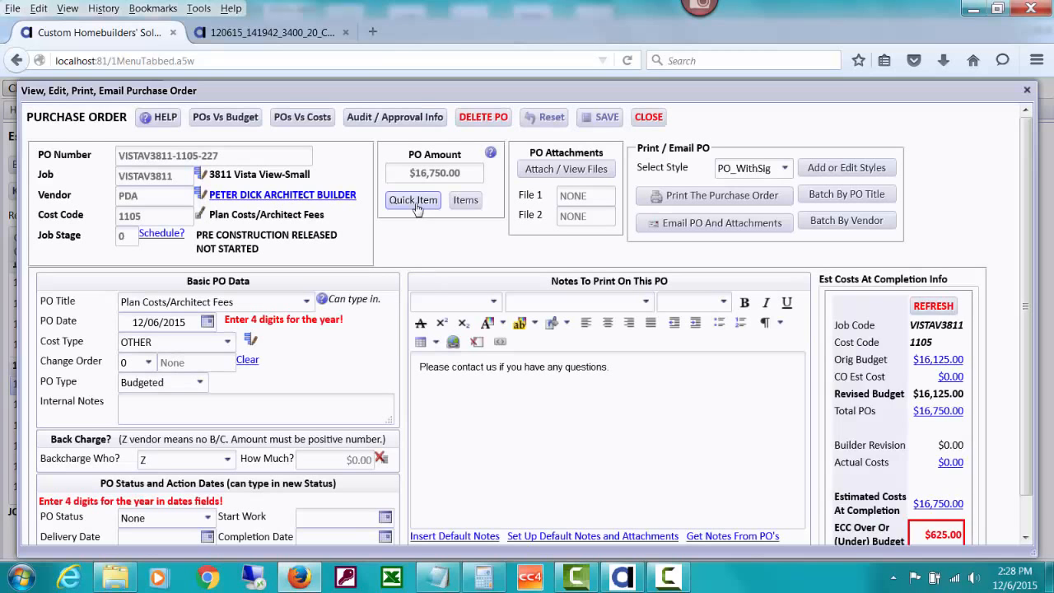
{"action": "left_click", "coordinate": [415, 202]}
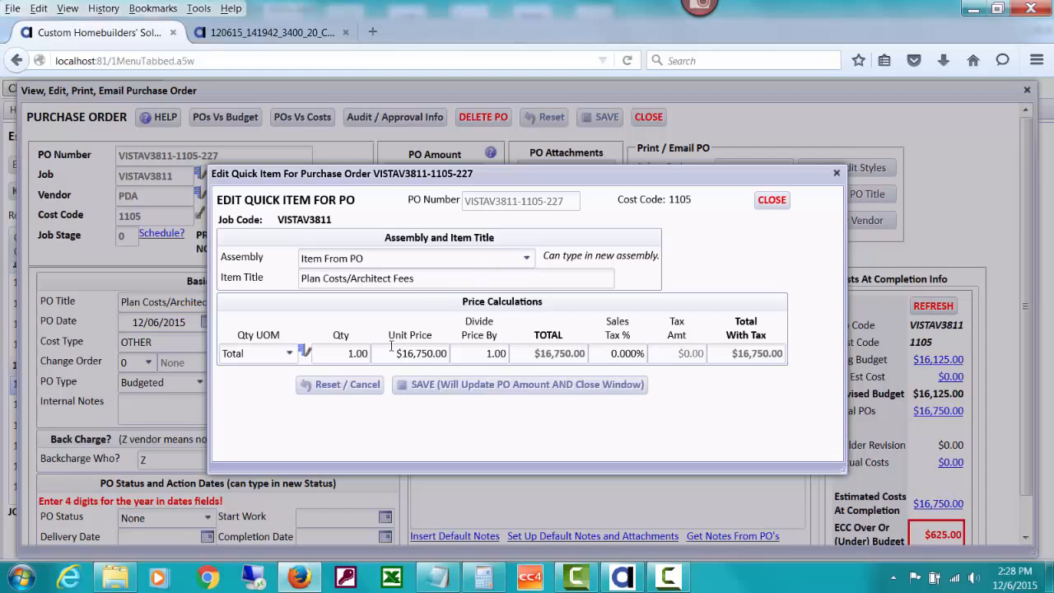
{"action": "left_click_drag", "start_coordinate": [391, 352], "coordinate": [478, 357]}
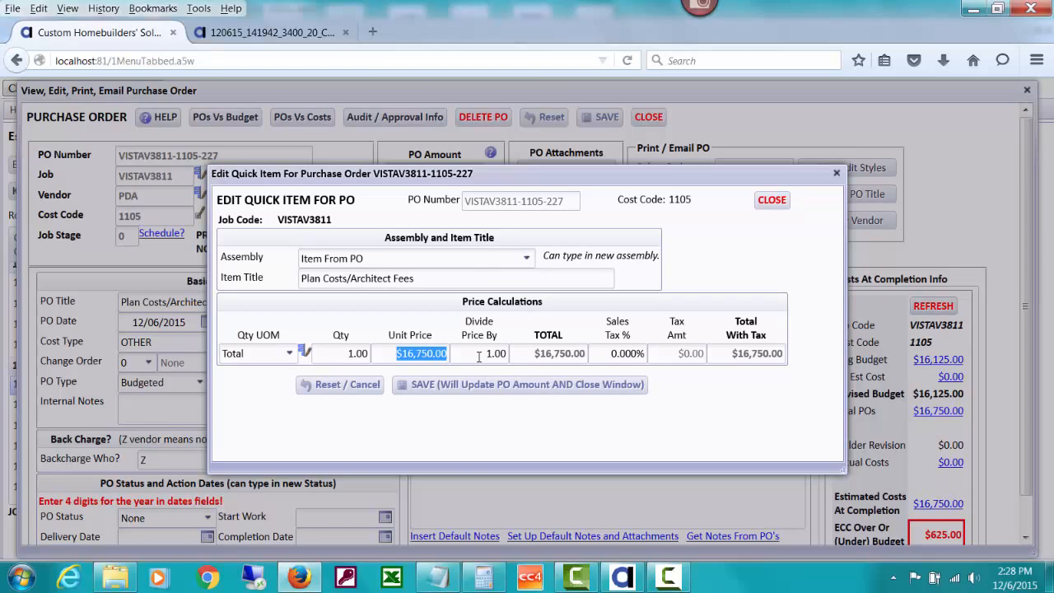
{"action": "type", "text": "15500"}
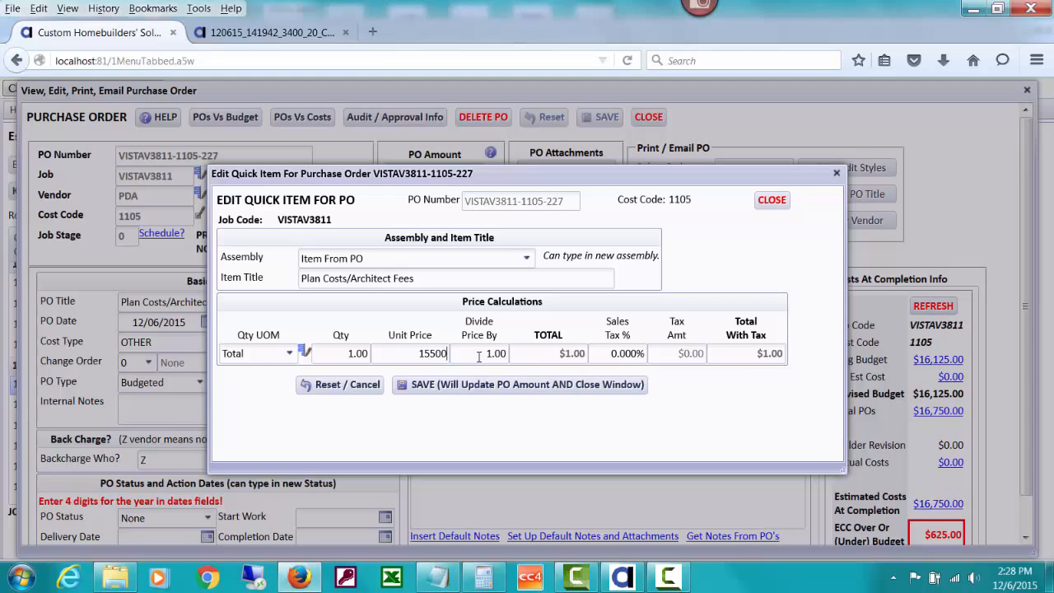
{"action": "key", "text": "Tab"}
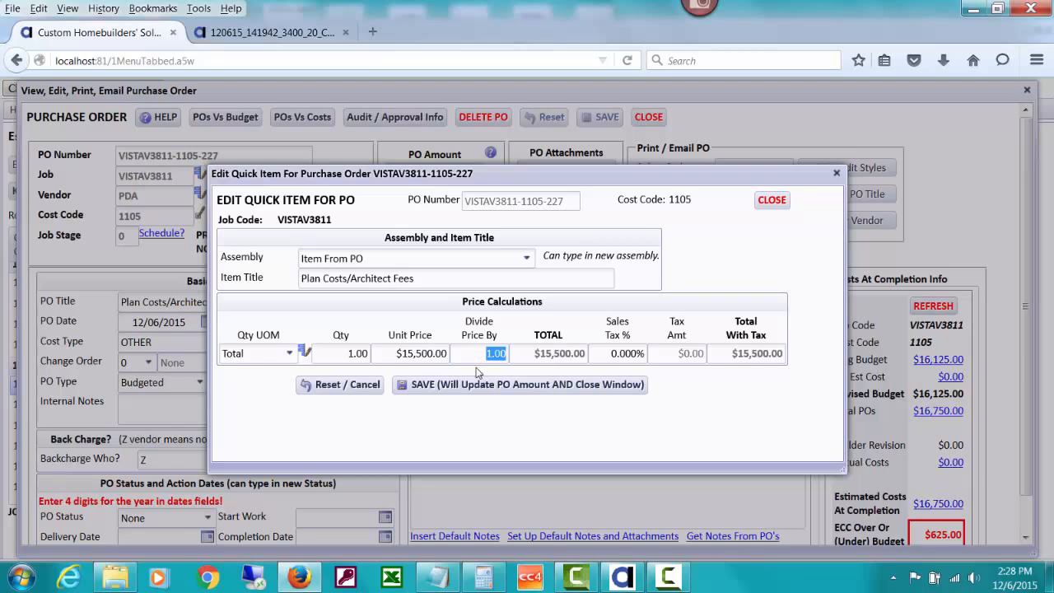
{"action": "left_click", "coordinate": [467, 389]}
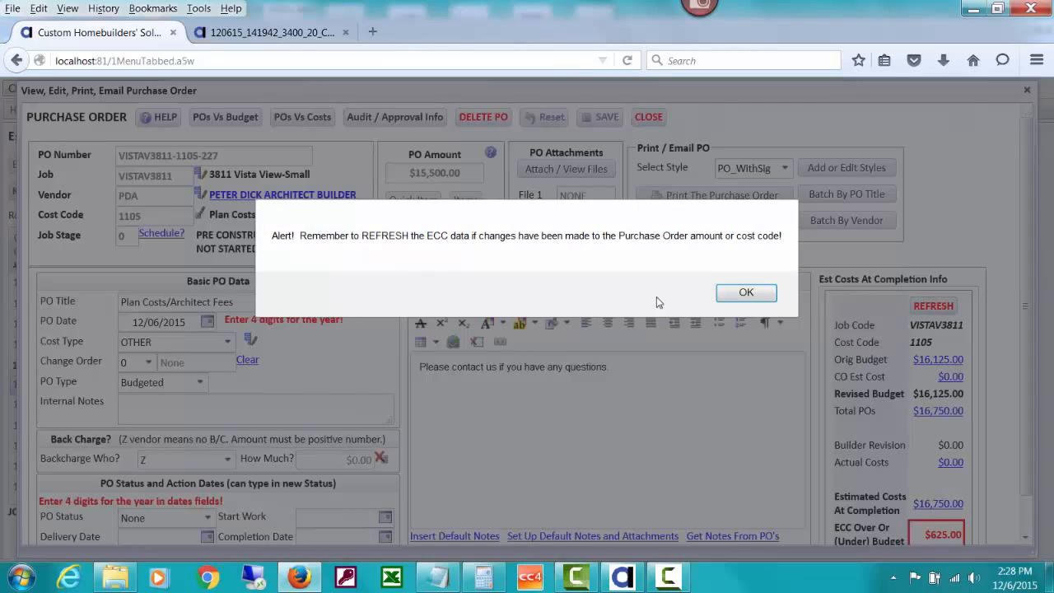
Dismiss the refresh reminder, refresh the 1105 purchase order's Estimated Costs At Completion info, and close the purchase order and its review window.
{"action": "left_click", "coordinate": [735, 295]}
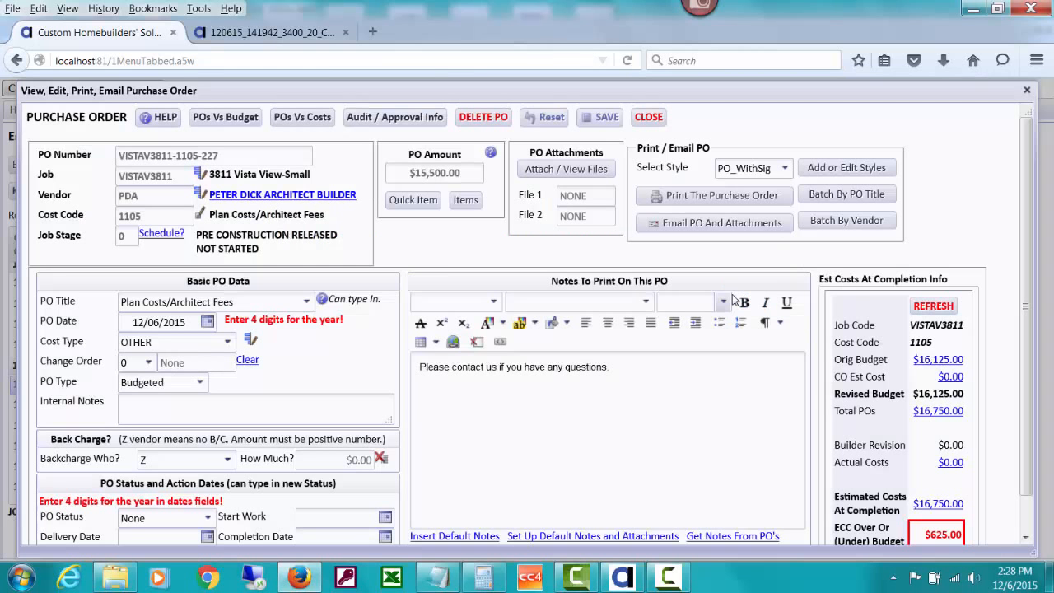
{"action": "left_click", "coordinate": [934, 306]}
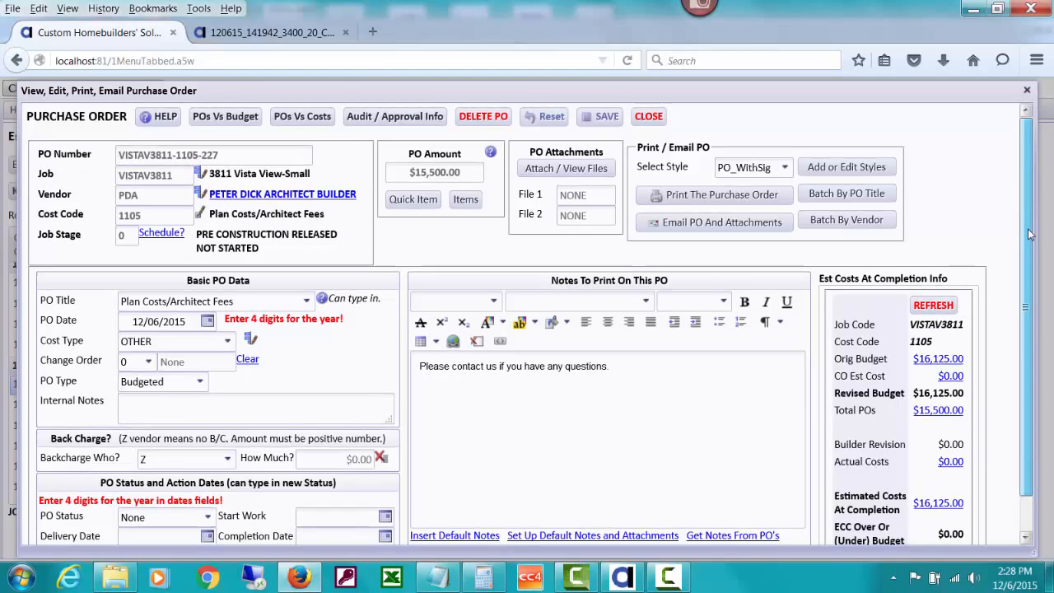
{"action": "left_click_drag", "start_coordinate": [1031, 230], "coordinate": [1028, 268]}
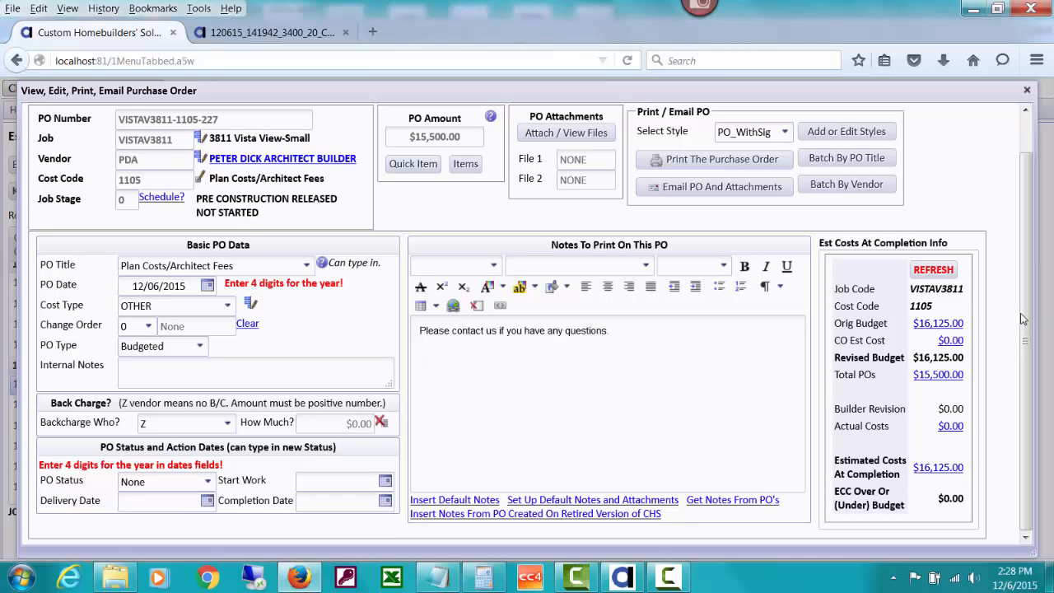
{"action": "scroll", "coordinate": [1027, 304], "scroll_direction": "up", "scroll_amount": 1}
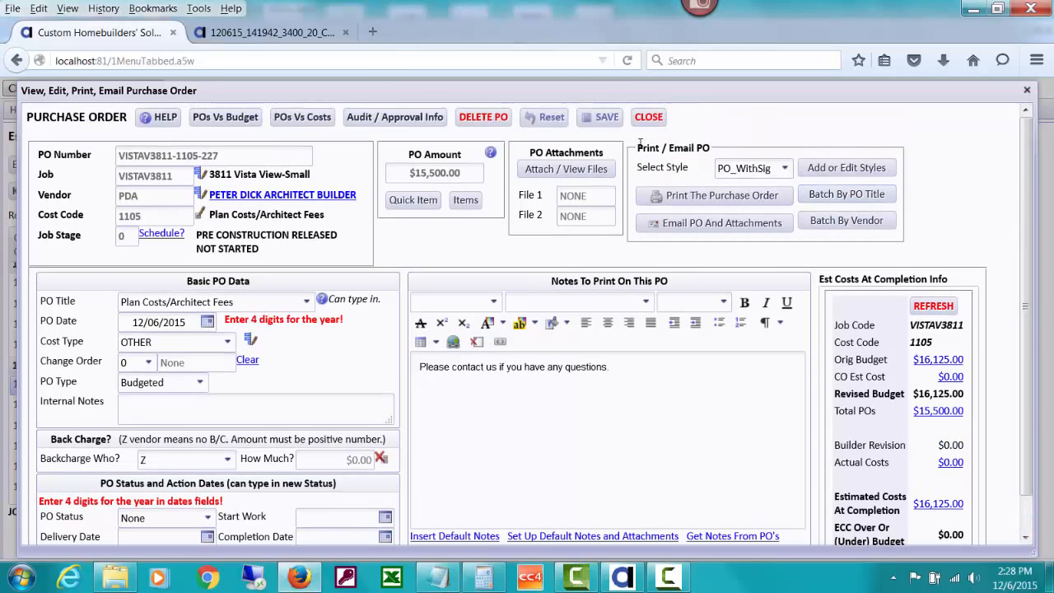
{"action": "left_click", "coordinate": [648, 118]}
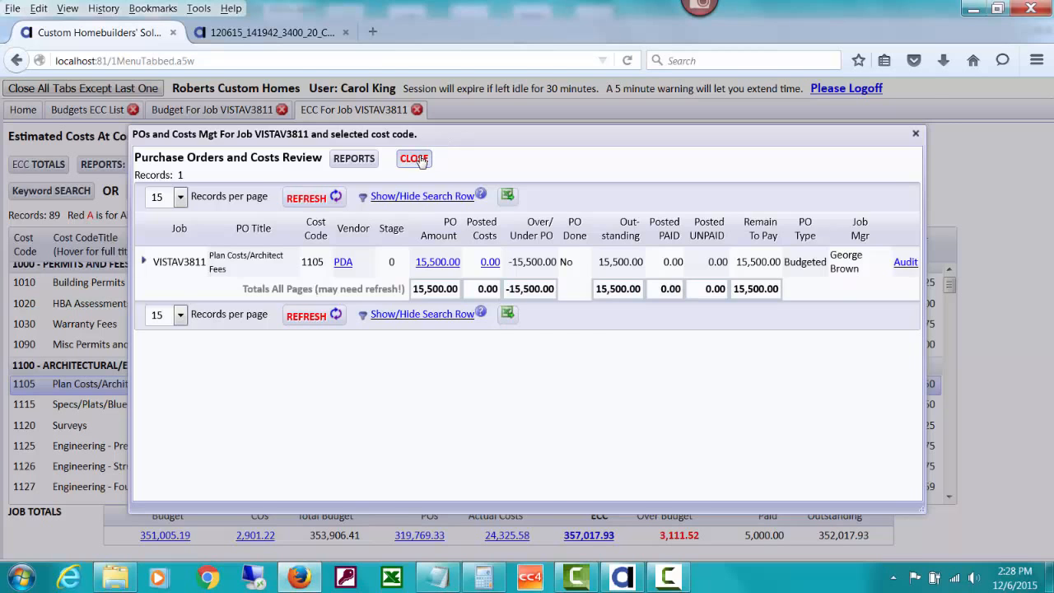
{"action": "left_click", "coordinate": [414, 159]}
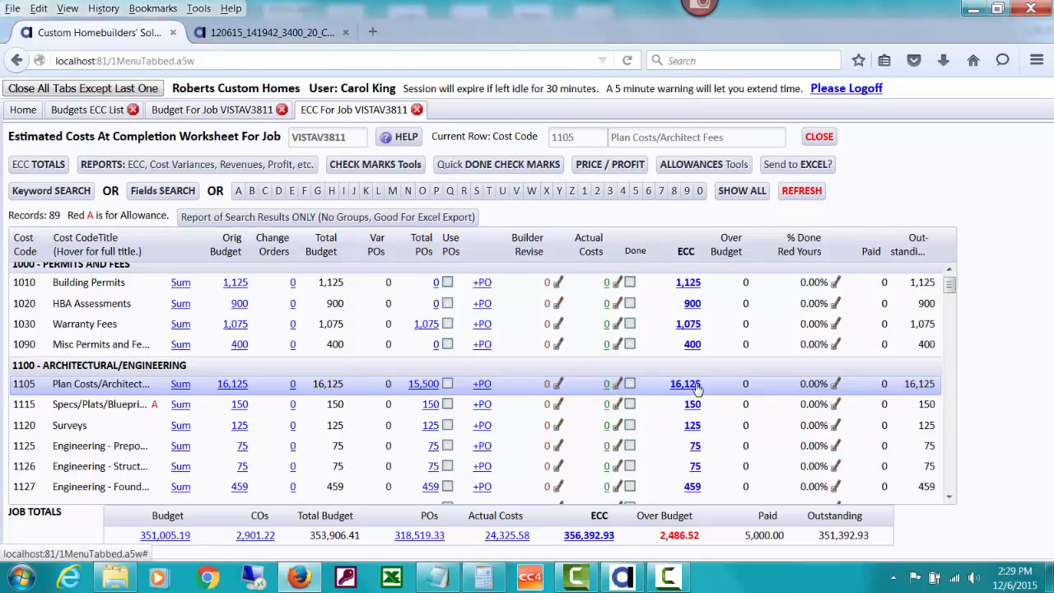
Mark cost code 1105 to use POs for its estimated cost at completion and refresh the job totals.
{"action": "left_click", "coordinate": [447, 385]}
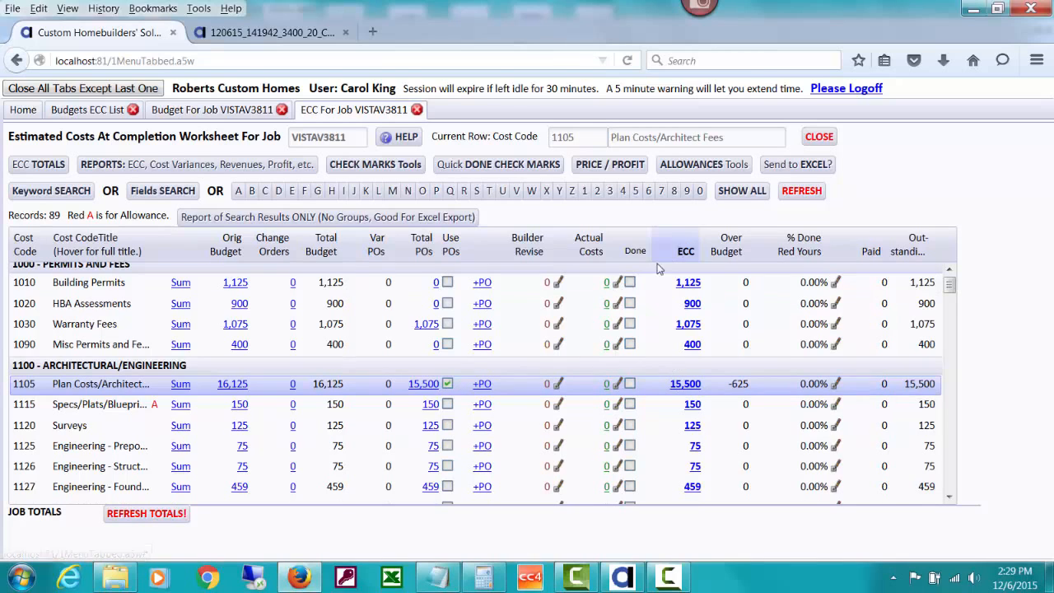
{"action": "left_click", "coordinate": [446, 385]}
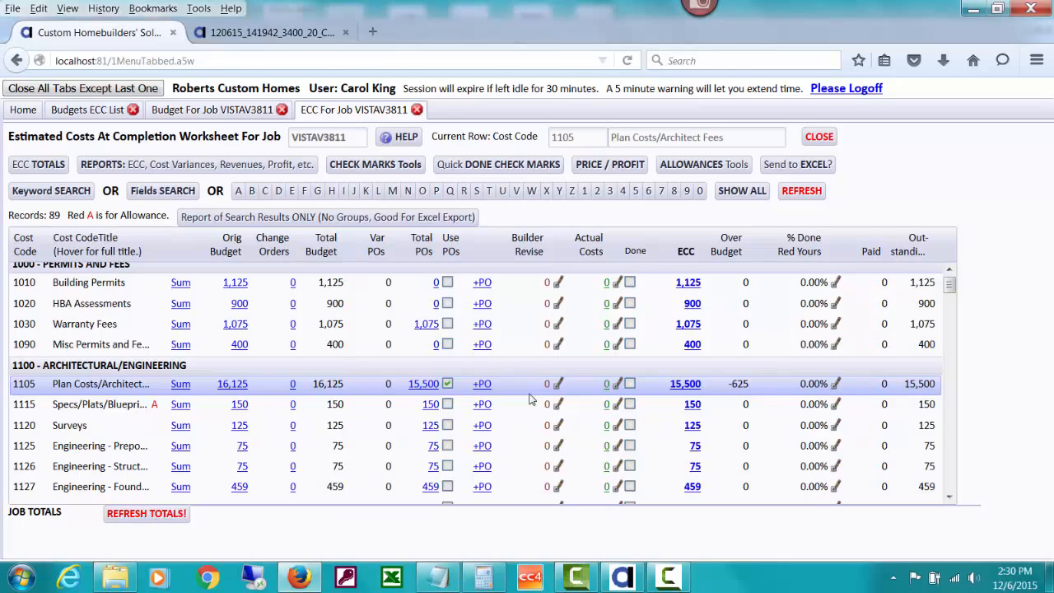
{"action": "left_click", "coordinate": [158, 513]}
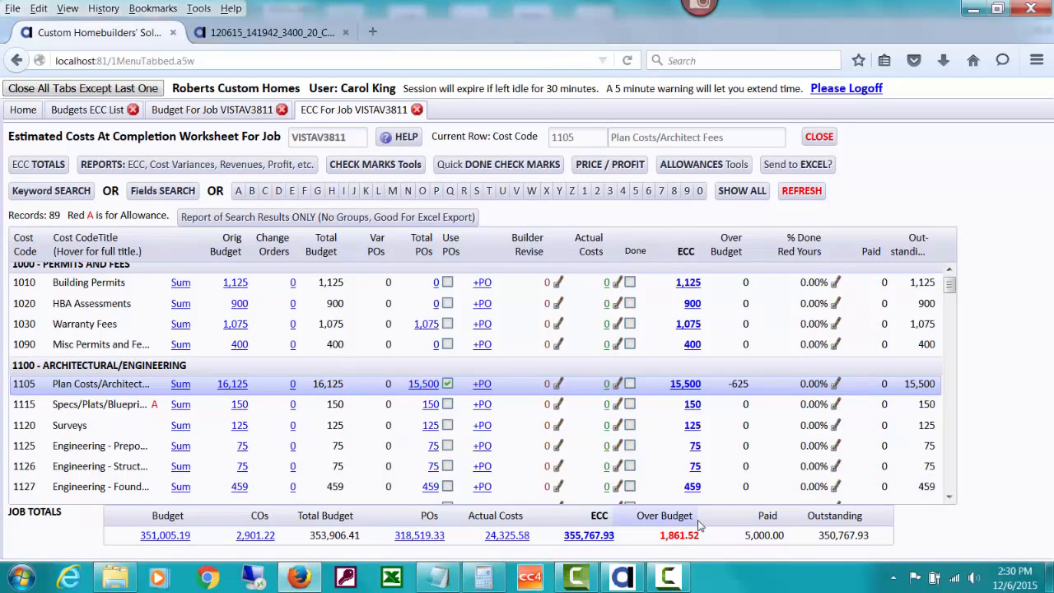
{"action": "mouse_move", "coordinate": [950, 286]}
{"action": "left_mouse_down"}
{"action": "mouse_move", "coordinate": [955, 340]}
{"action": "mouse_move", "coordinate": [949, 280]}
{"action": "left_mouse_up"}
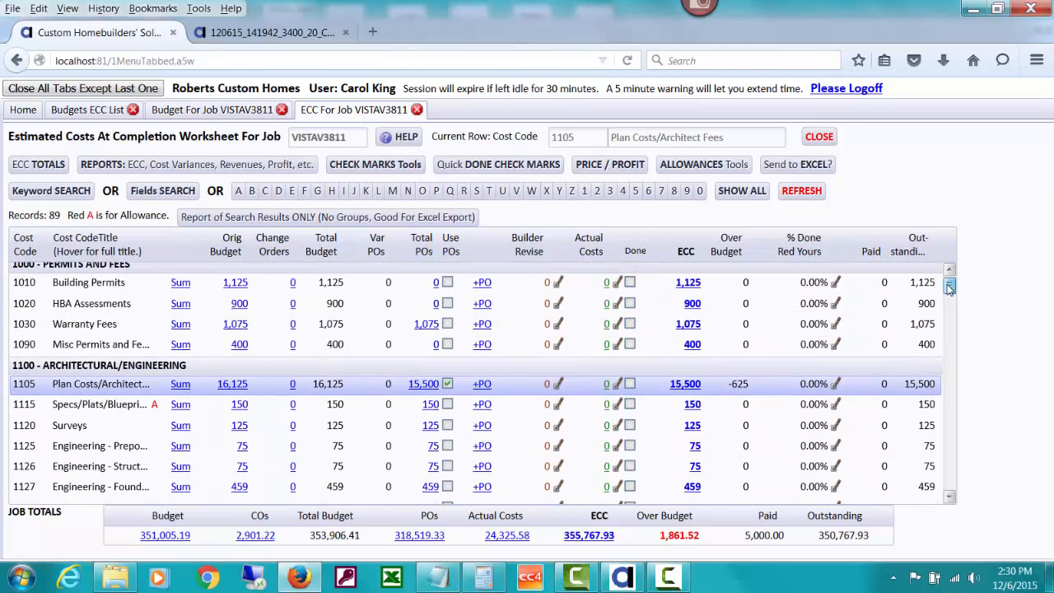